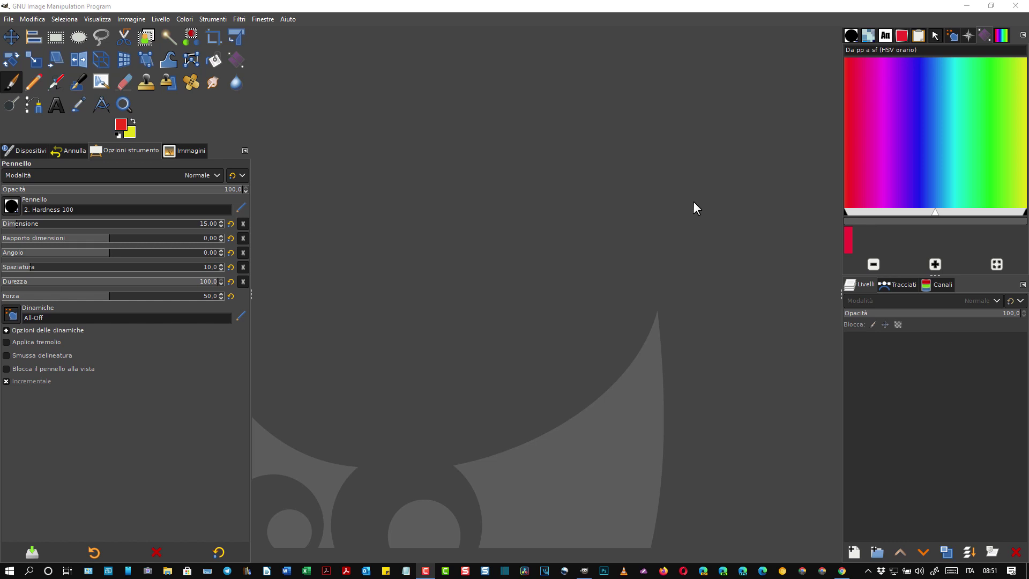
# Create a new 1920×300 px GIMP image with a transparent background fill.
pyautogui.click(9, 19)
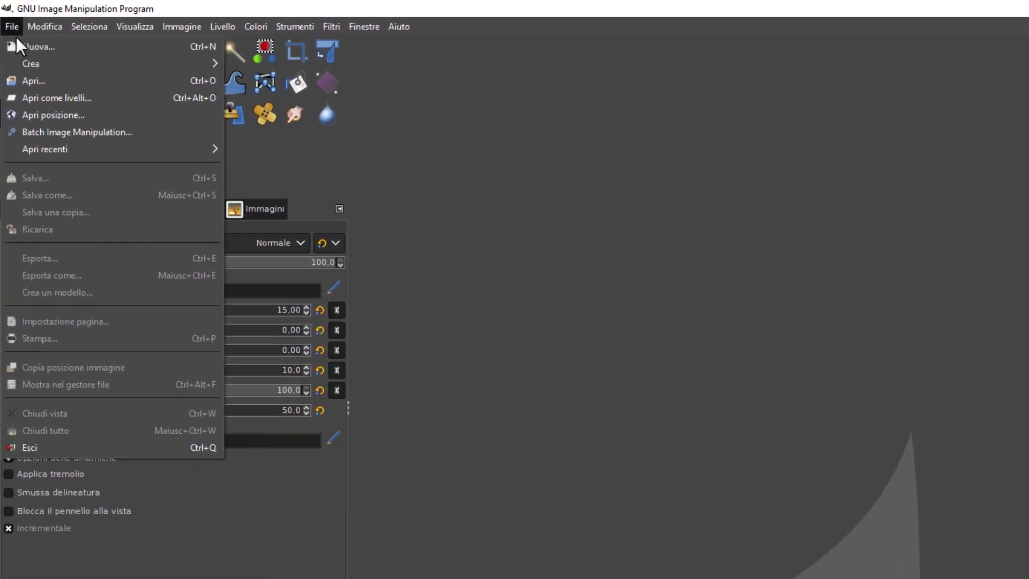
pyautogui.click(27, 50)
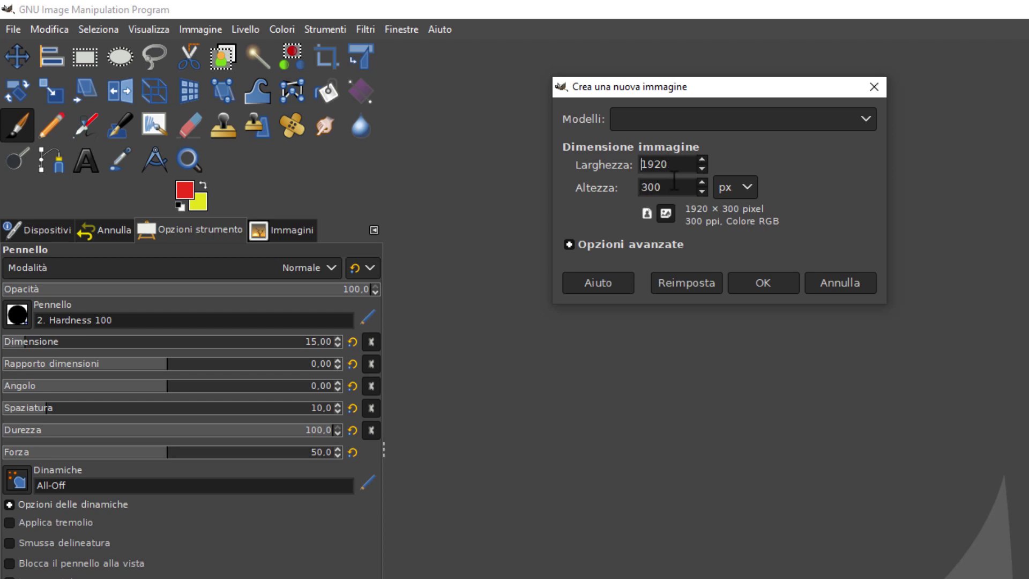
pyautogui.click(569, 242)
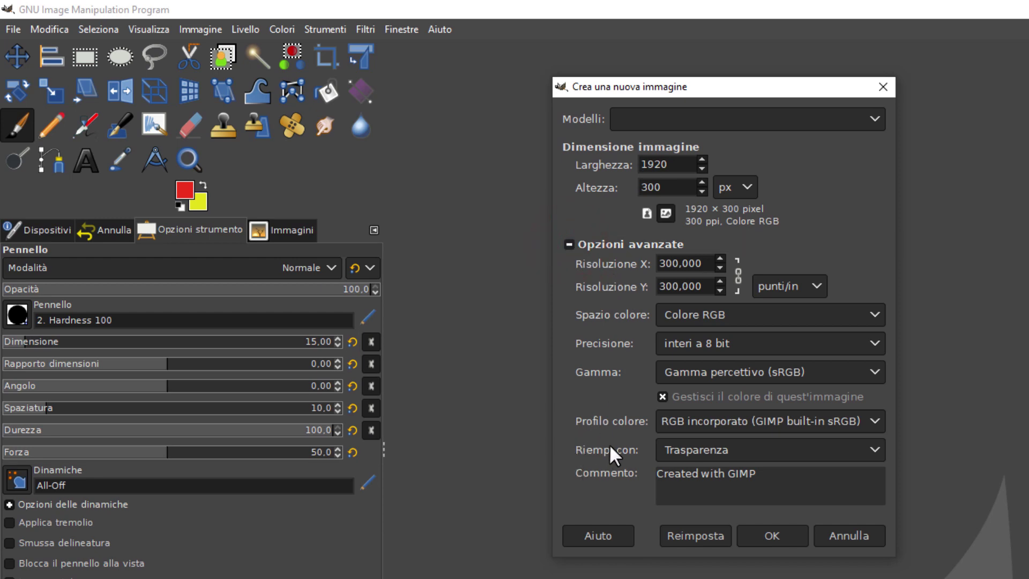
pyautogui.click(875, 449)
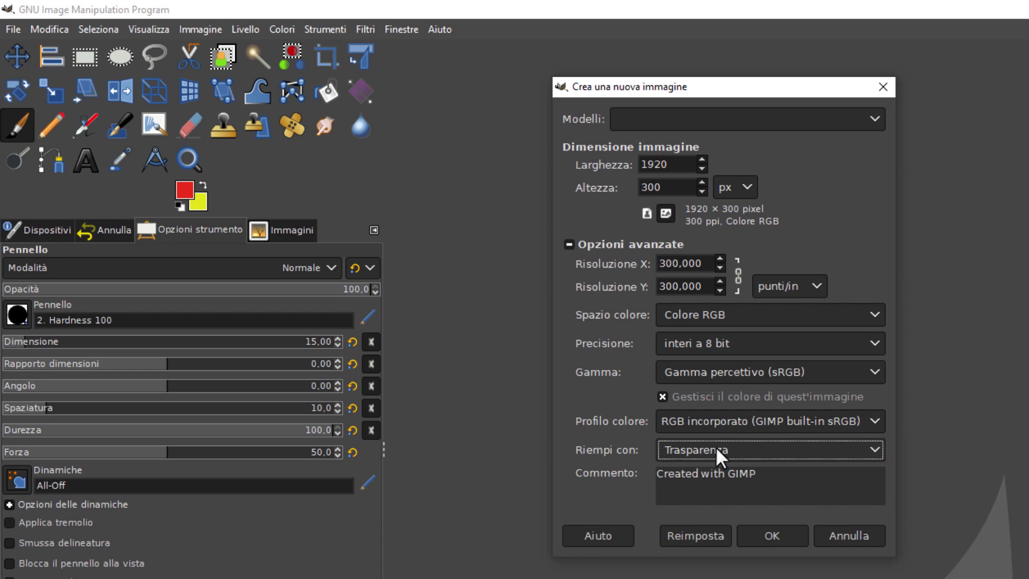
pyautogui.click(771, 529)
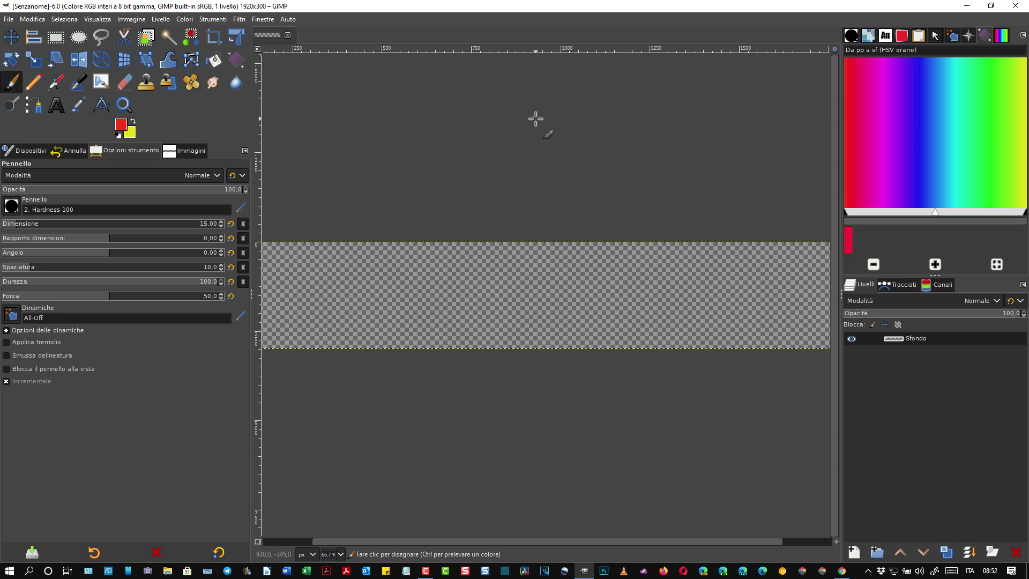
# Change the foreground painting colour from red to blue 2e1def.
pyautogui.click(123, 128)
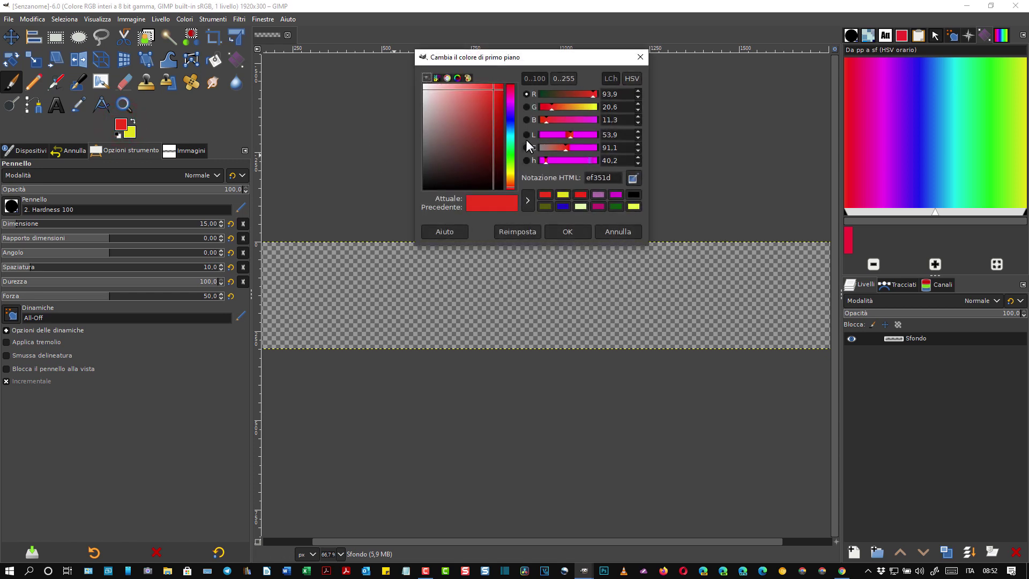
pyautogui.click(511, 117)
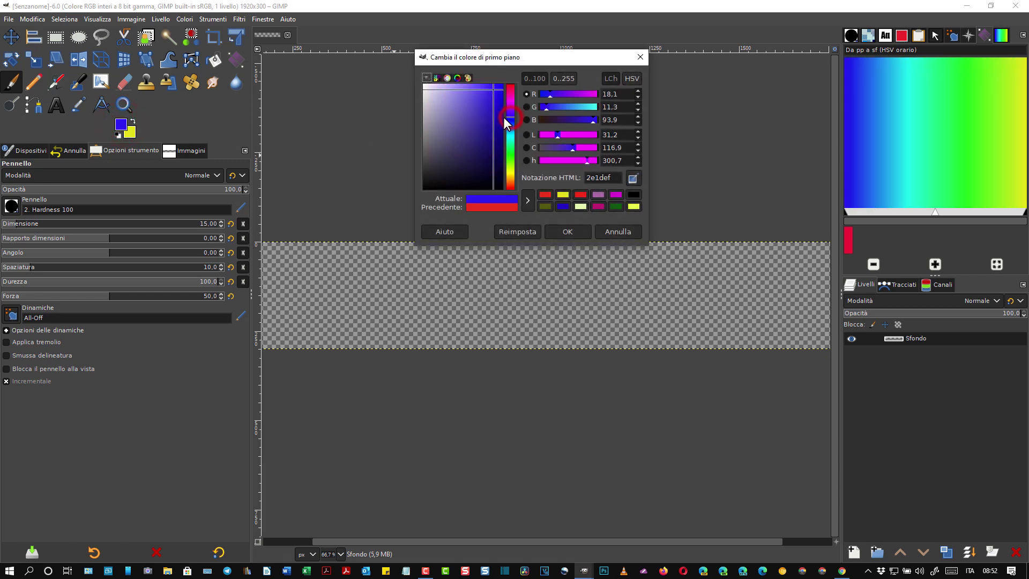
pyautogui.click(571, 232)
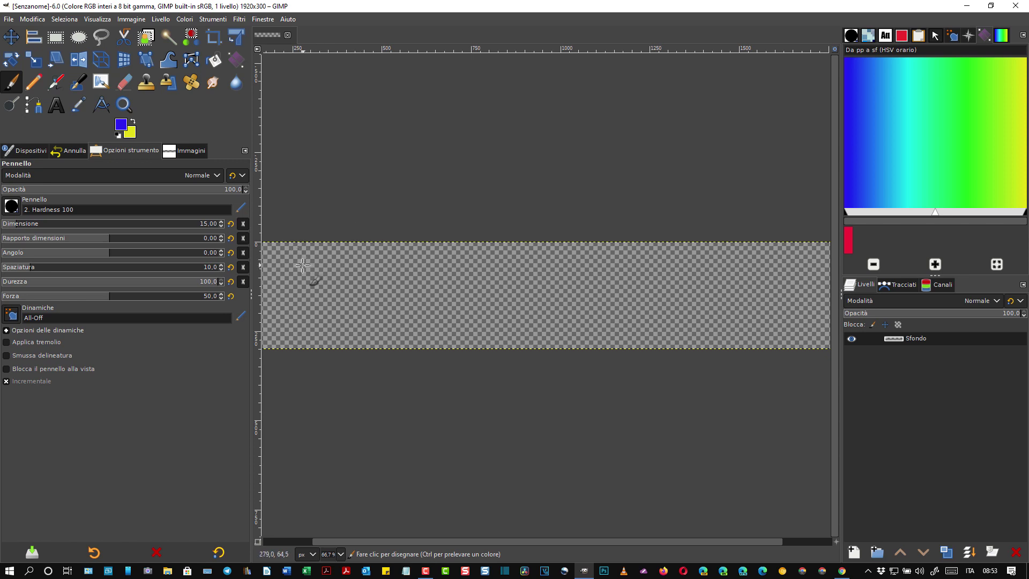
# Paint the E's upright, base and middle bar in blue, then duplicate the layer as Sfondo copia.
pyautogui.moveTo(303, 263)
pyautogui.mouseDown()
pyautogui.moveTo(307, 327)
pyautogui.moveTo(348, 324)
pyautogui.mouseUp()
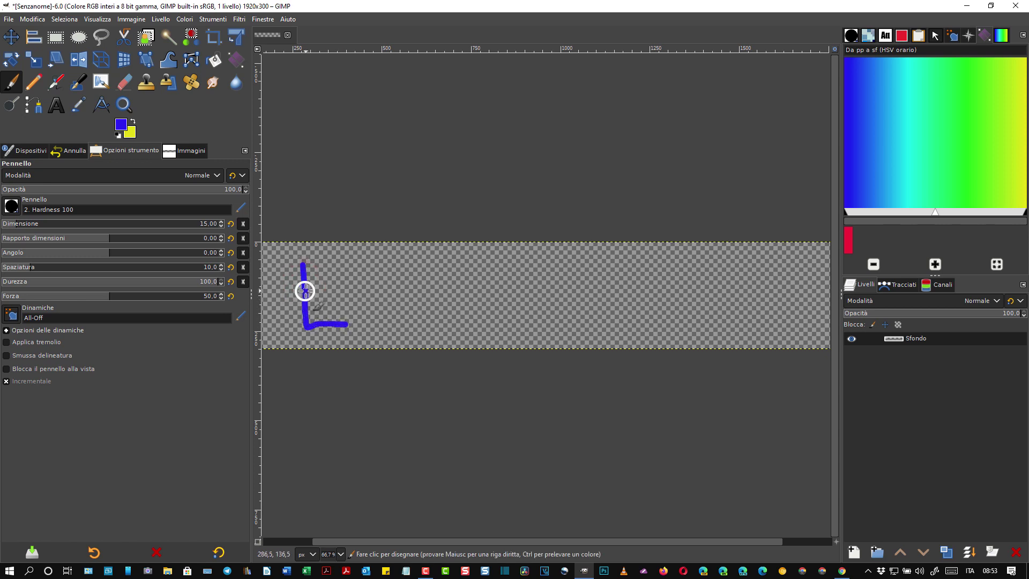
pyautogui.moveTo(304, 291); pyautogui.dragTo(339, 291)
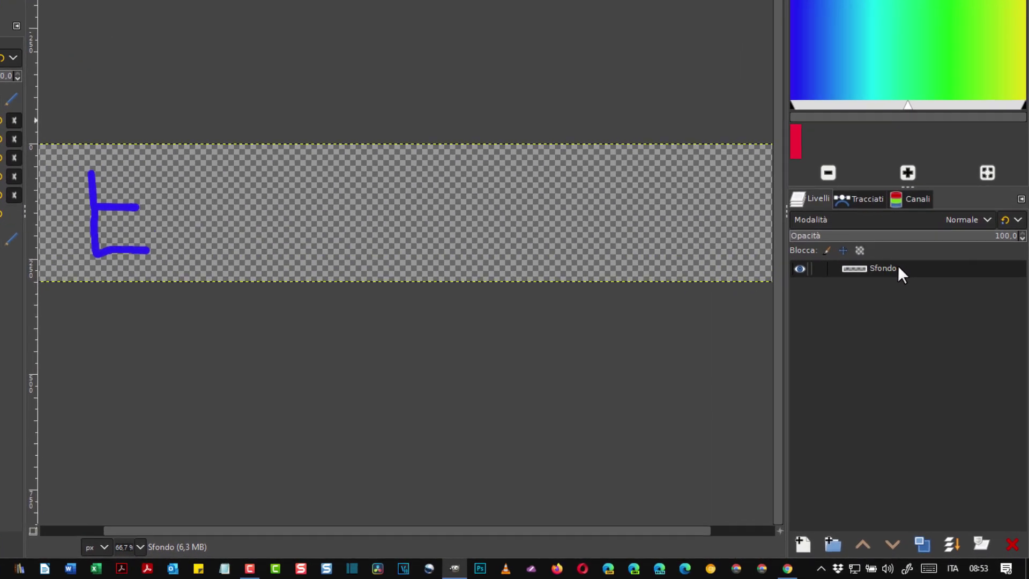
pyautogui.rightClick(899, 268)
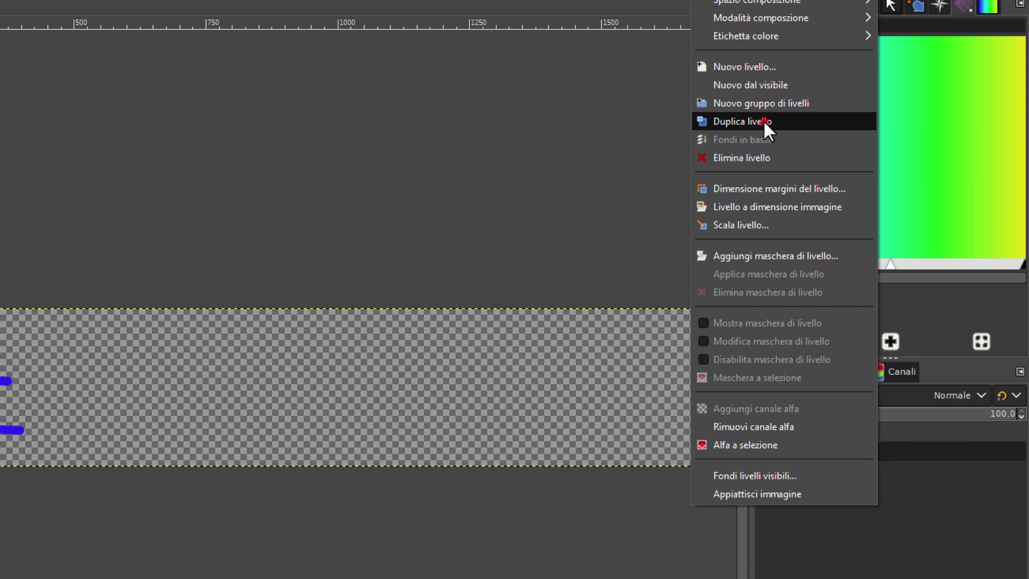
pyautogui.click(763, 120)
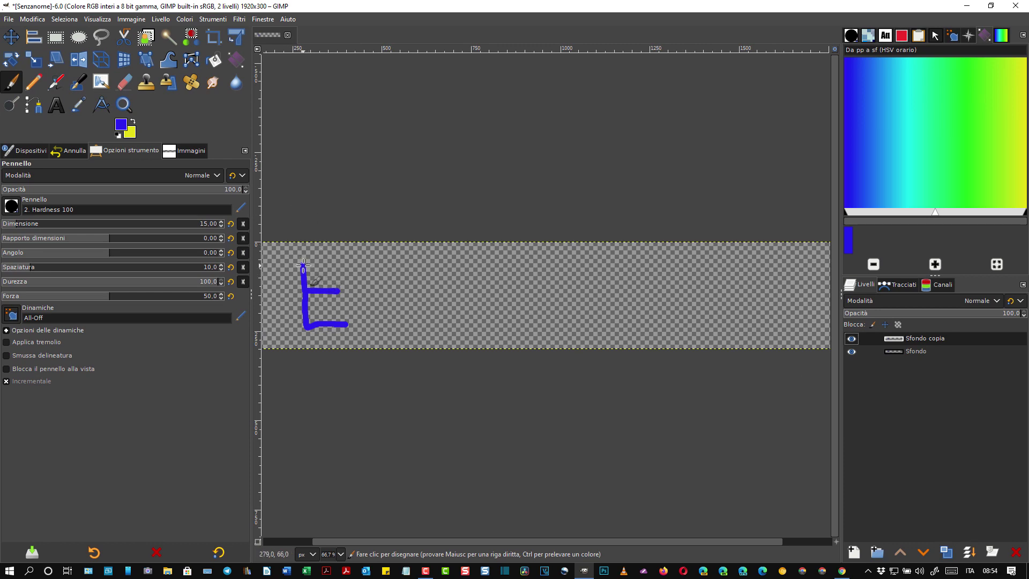
# Complete the E's top bar, duplicate the layer, and paint a P on the new layer.
pyautogui.moveTo(303, 267); pyautogui.dragTo(345, 262)
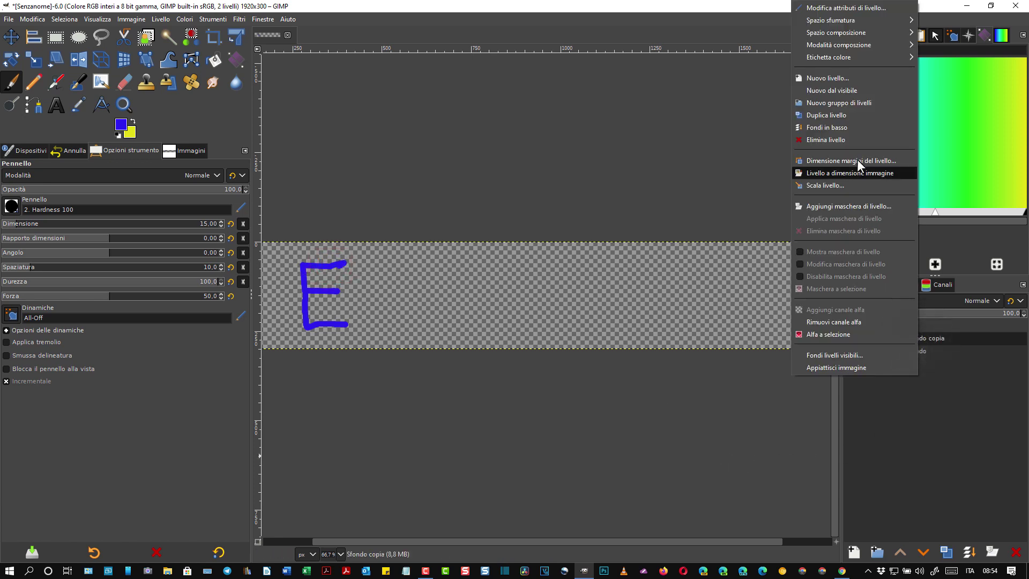
pyautogui.click(839, 113)
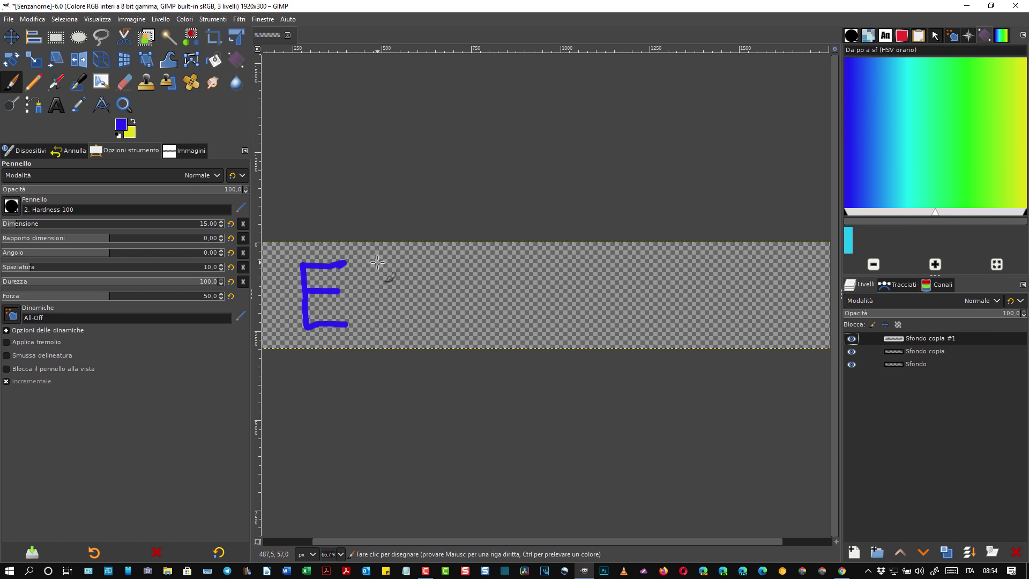
pyautogui.moveTo(377, 262); pyautogui.dragTo(383, 327)
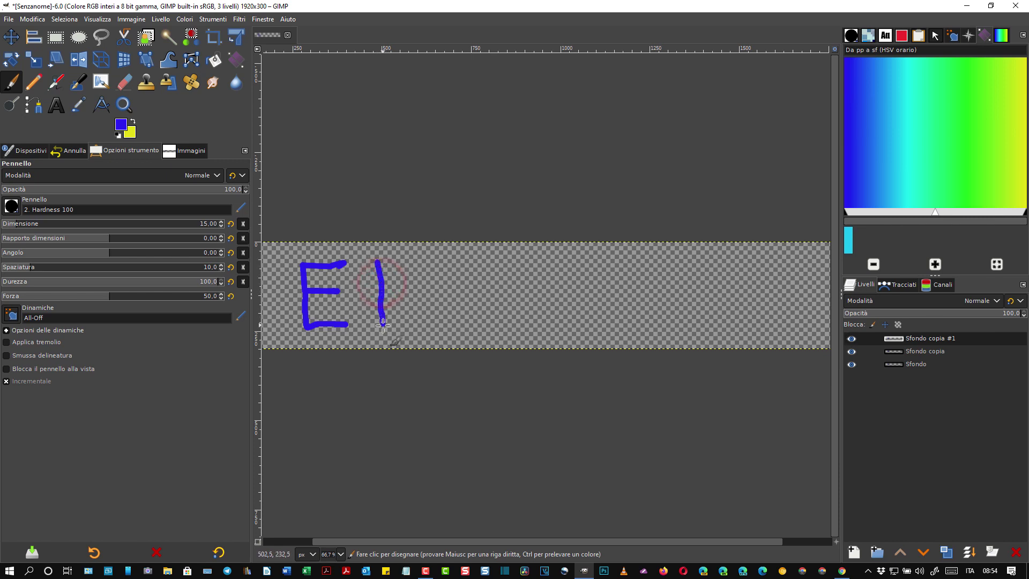
pyautogui.moveTo(380, 263); pyautogui.dragTo(395, 292)
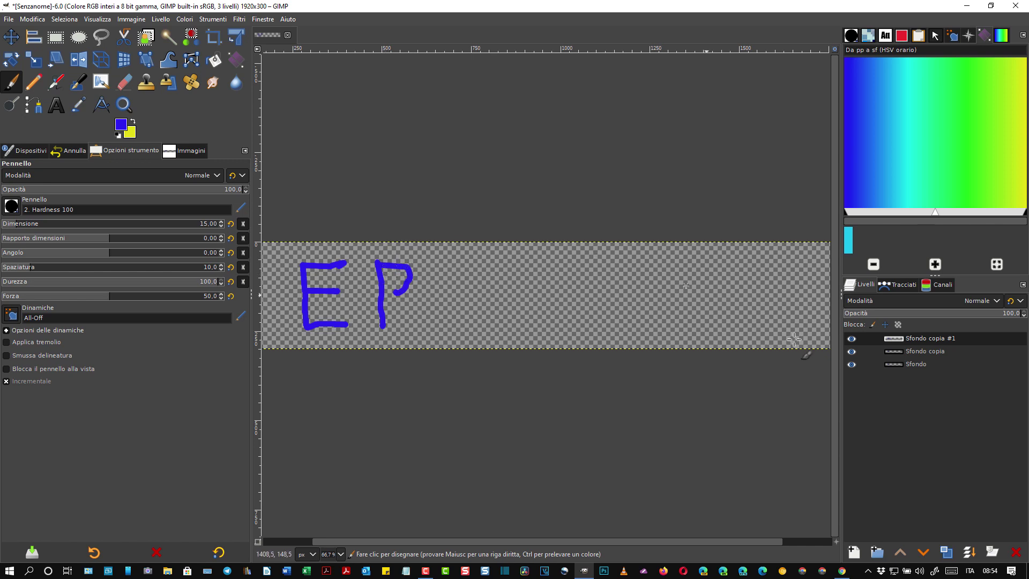
# Duplicate the layer as Sfondo copia #2, erase the P's stray tail, and add a leg making R.
pyautogui.rightClick(954, 336)
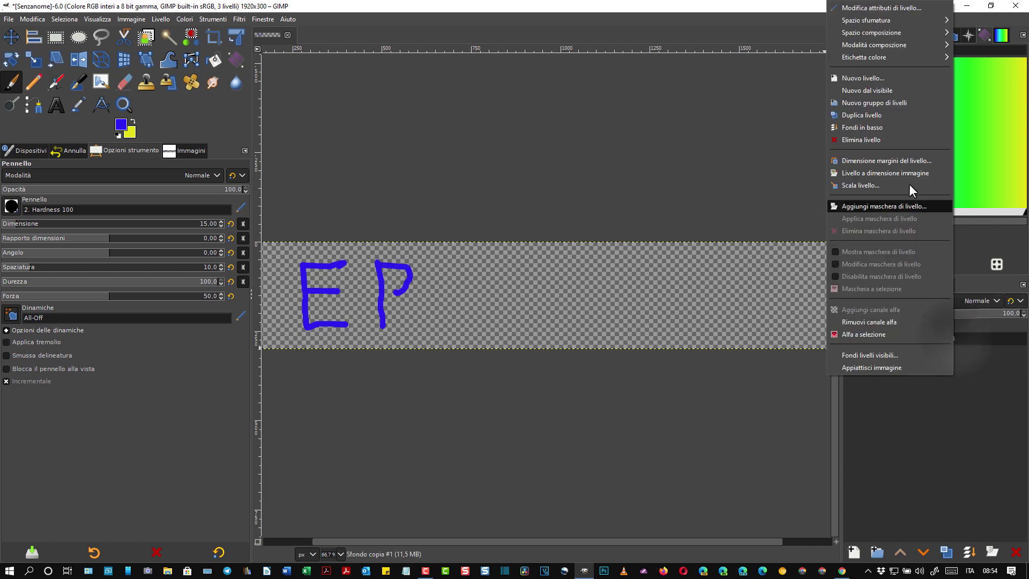
pyautogui.click(877, 114)
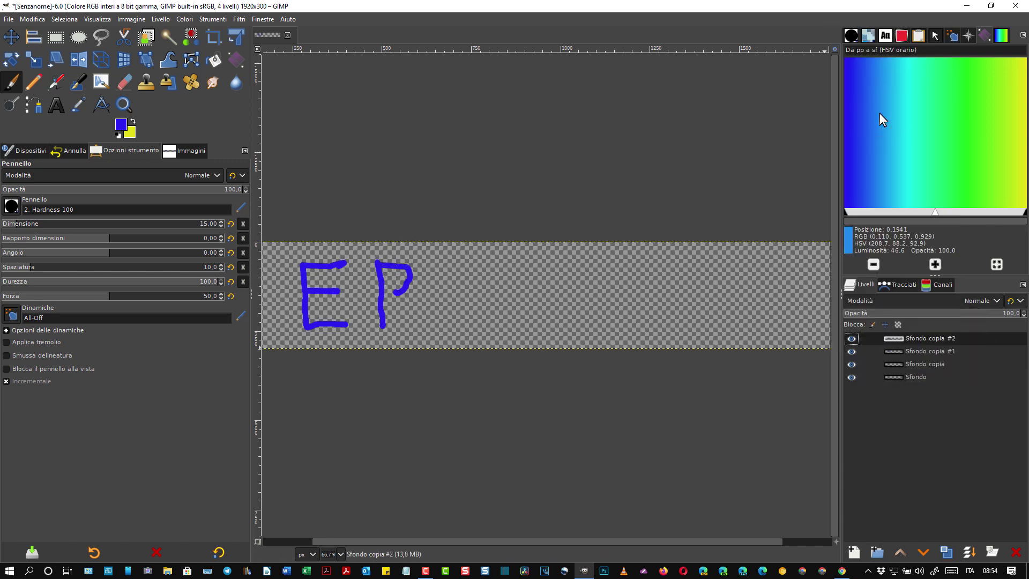
pyautogui.moveTo(397, 292); pyautogui.dragTo(419, 288)
pyautogui.rightClick(381, 299)
pyautogui.click(413, 140)
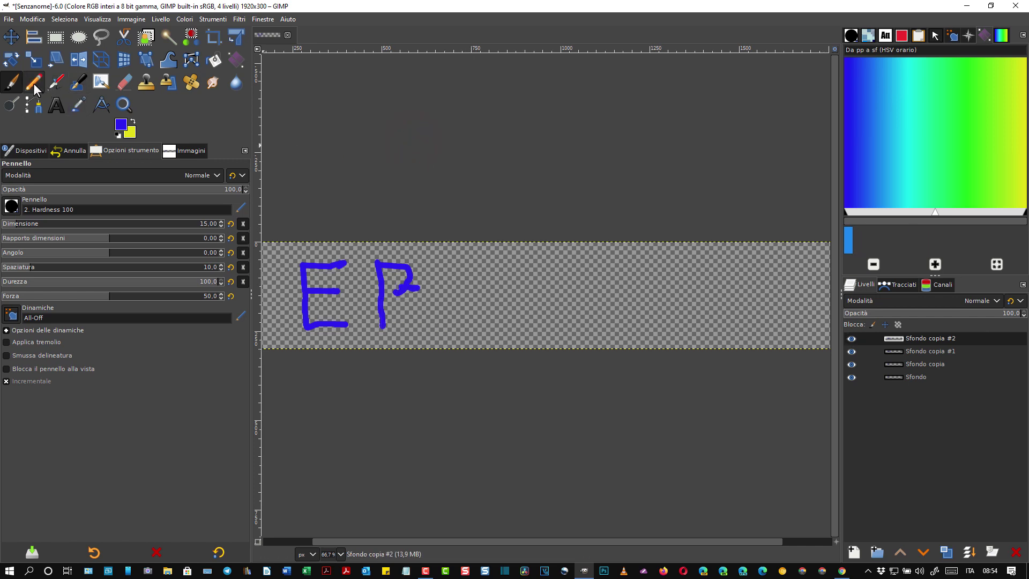
pyautogui.click(123, 82)
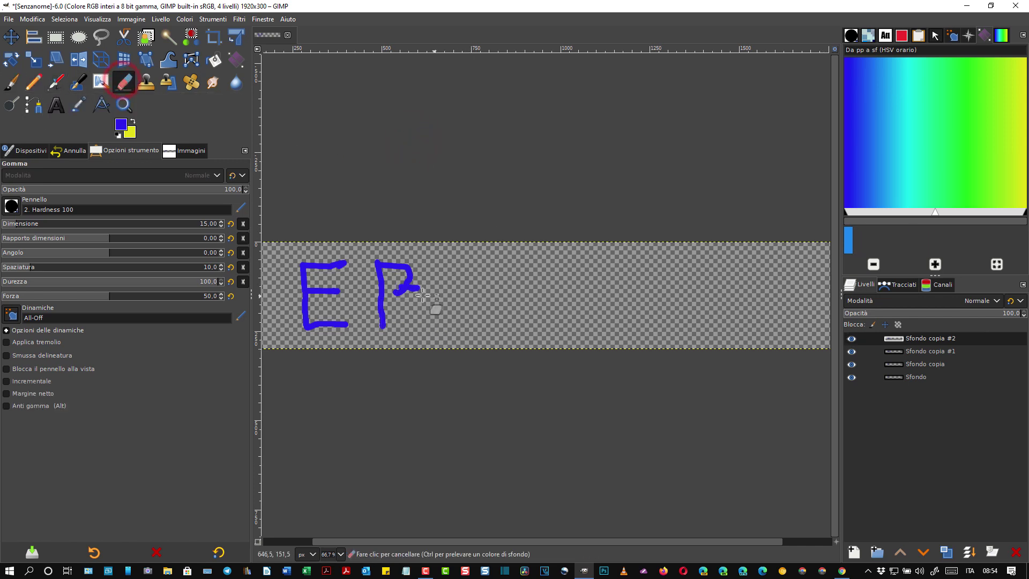
pyautogui.moveTo(424, 288); pyautogui.dragTo(412, 289)
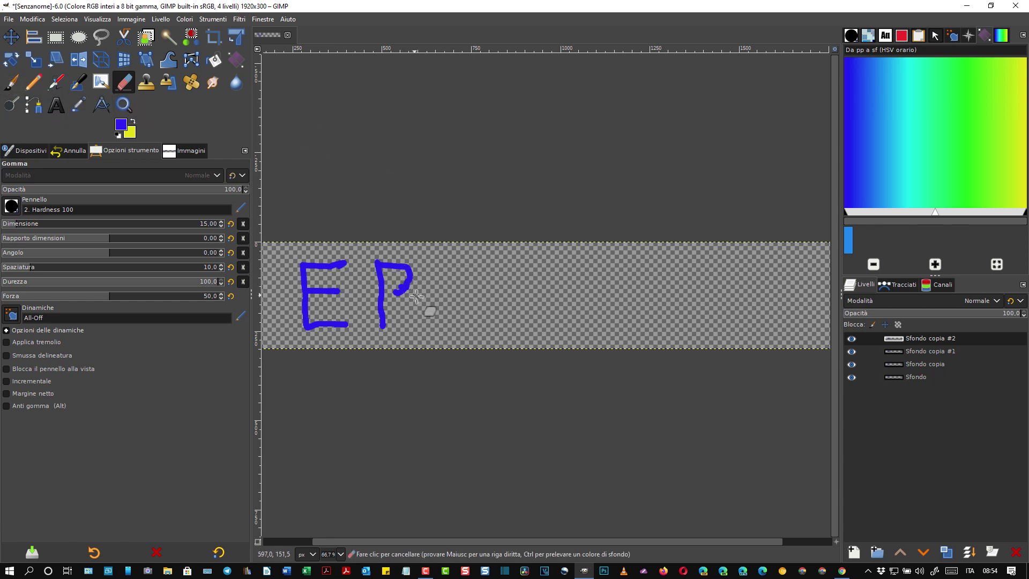
pyautogui.press('p')
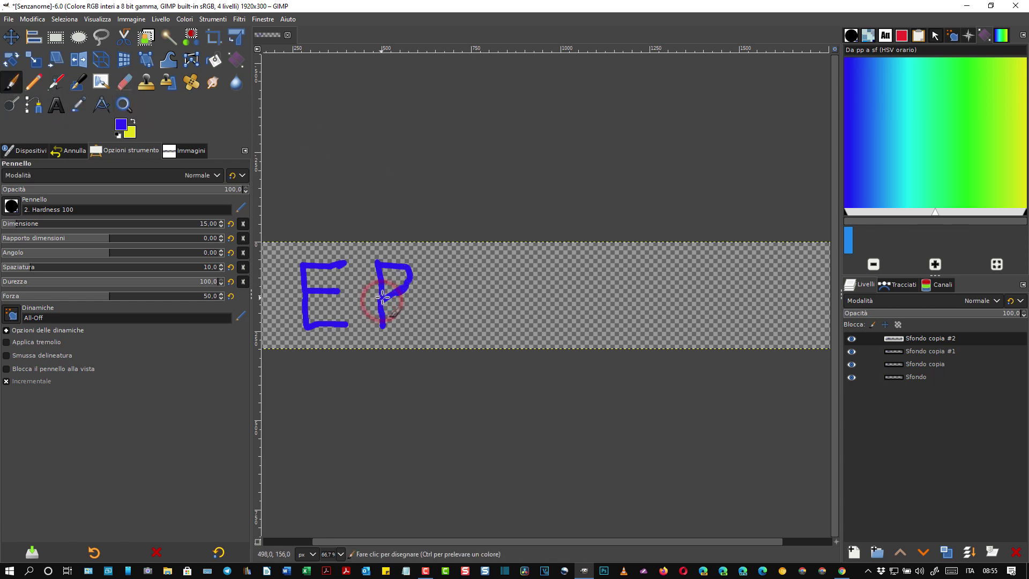
pyautogui.moveTo(382, 294); pyautogui.dragTo(427, 324)
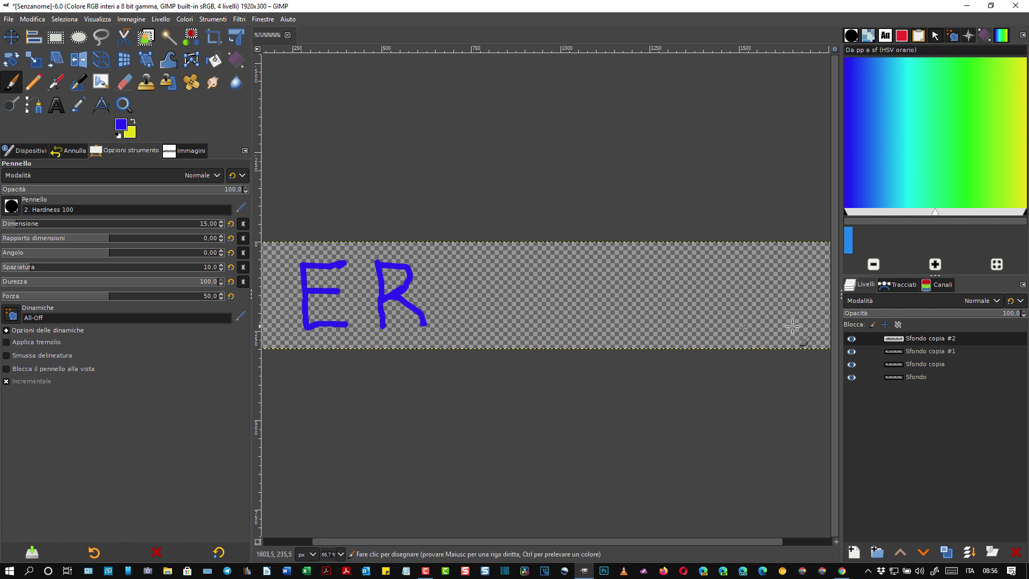
# Paint the letter N across two new duplicate layers, Sfondo copia #3 and #4.
pyautogui.rightClick(919, 337)
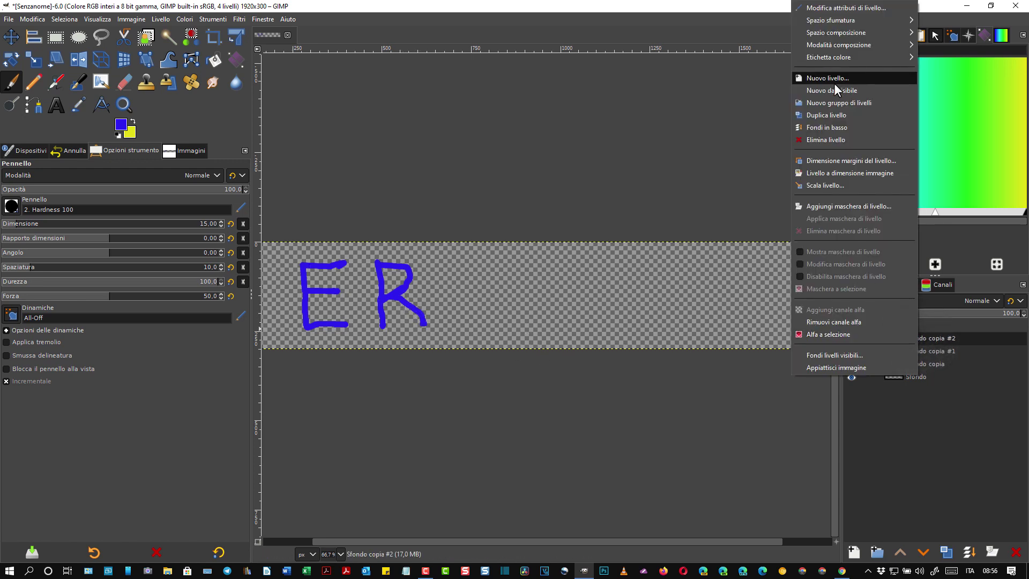
pyautogui.click(833, 115)
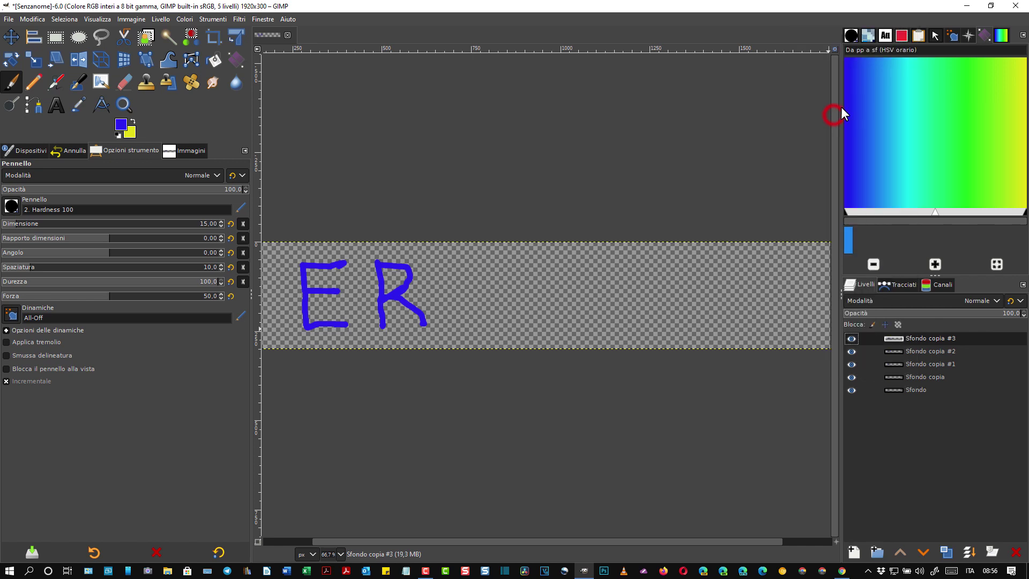
pyautogui.moveTo(445, 263); pyautogui.dragTo(455, 328)
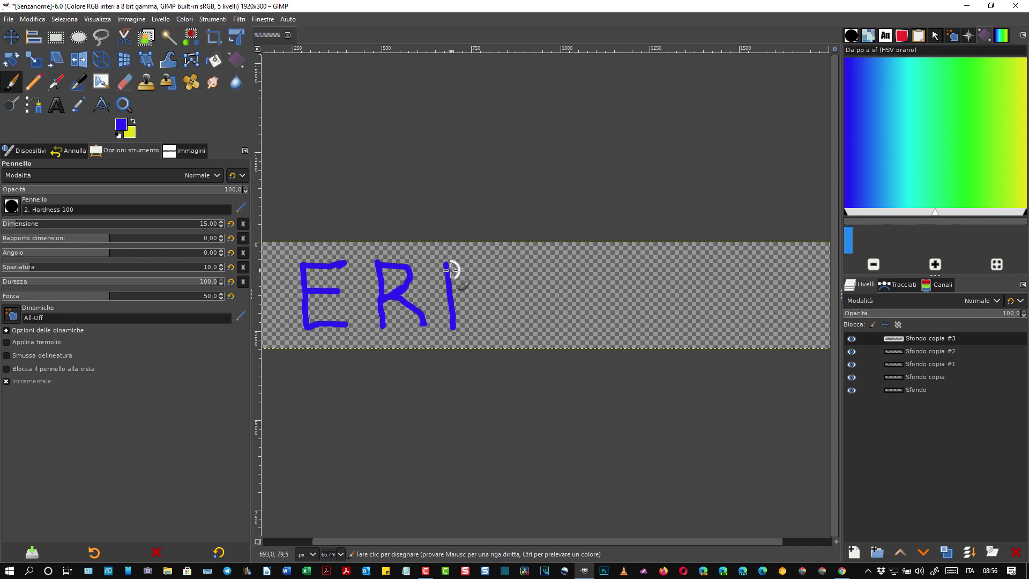
pyautogui.moveTo(452, 270); pyautogui.dragTo(481, 299)
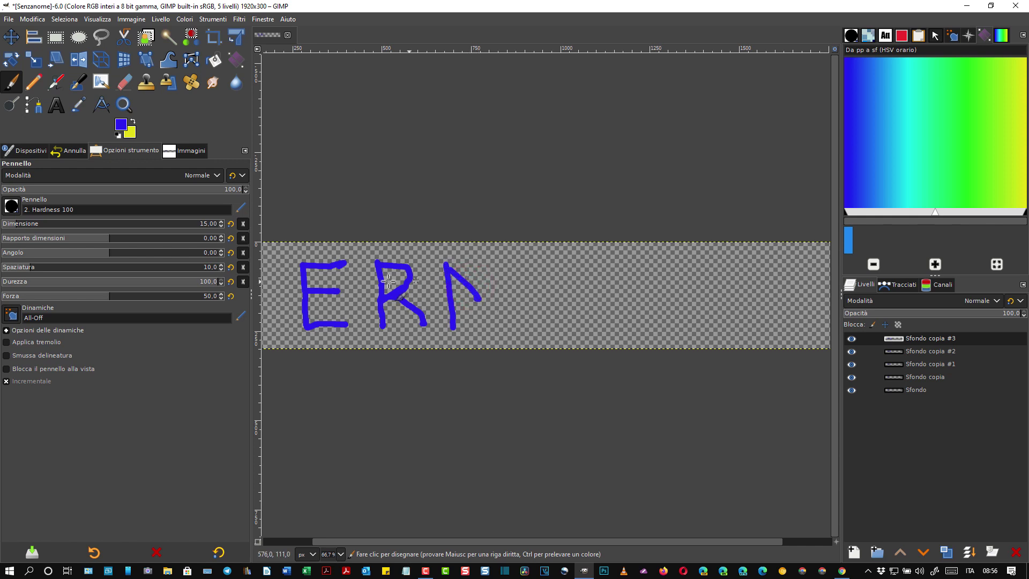
pyautogui.rightClick(920, 337)
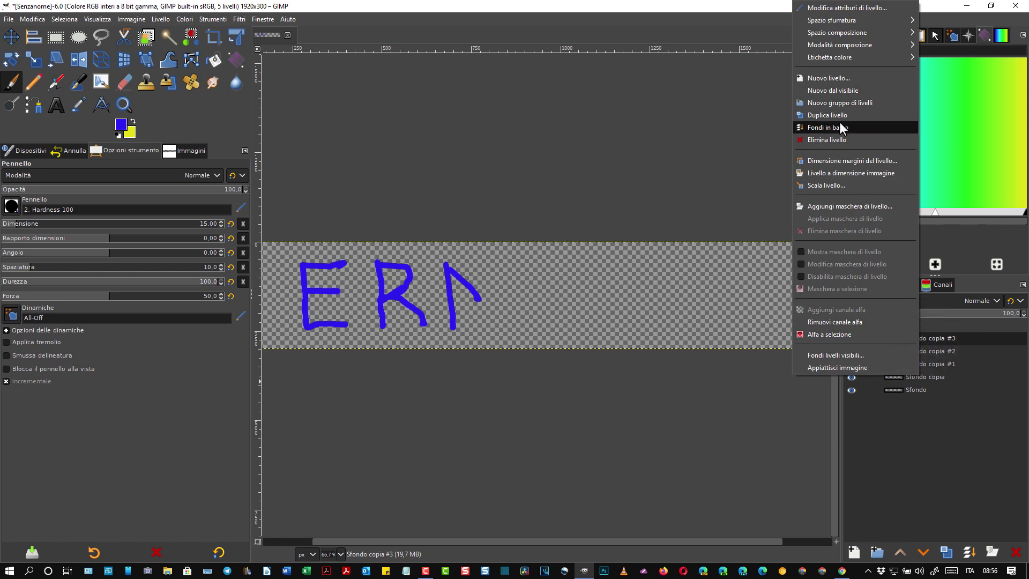
pyautogui.click(839, 116)
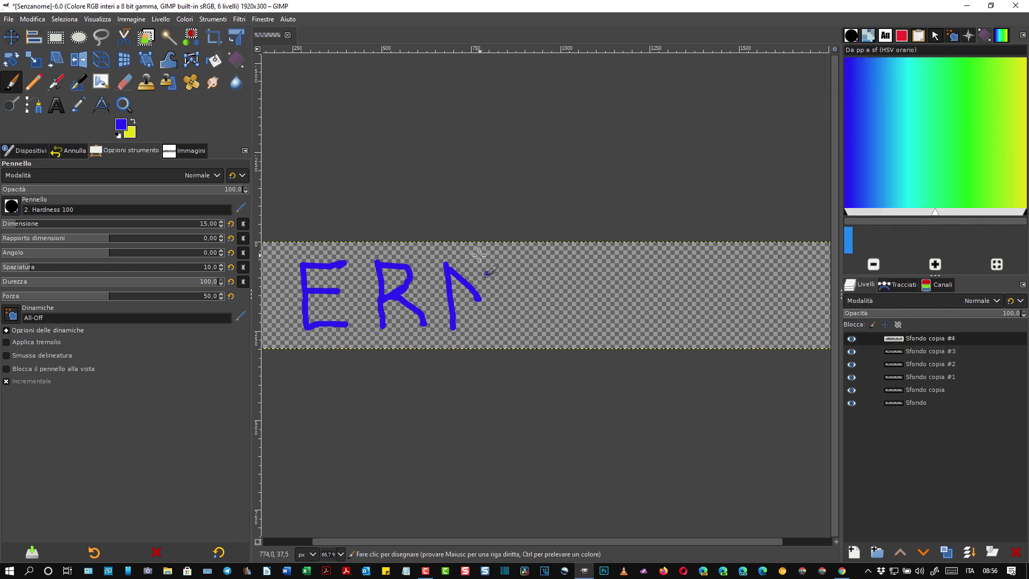
pyautogui.moveTo(478, 298)
pyautogui.mouseDown()
pyautogui.moveTo(498, 322)
pyautogui.moveTo(494, 264)
pyautogui.mouseUp()
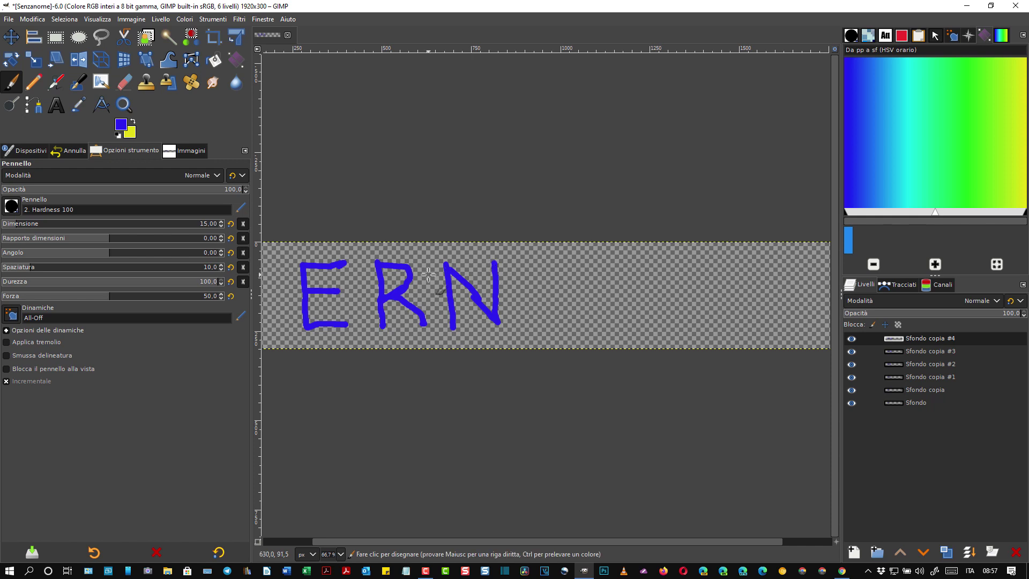
# Duplicate the layer again and paint the E's vertical stroke and top bar.
pyautogui.rightClick(921, 334)
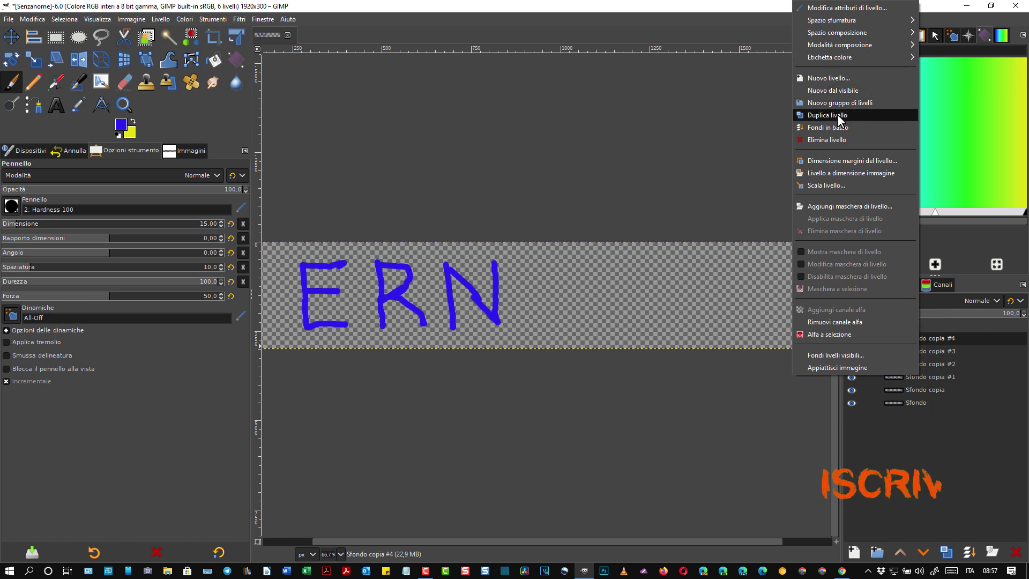
pyautogui.click(837, 112)
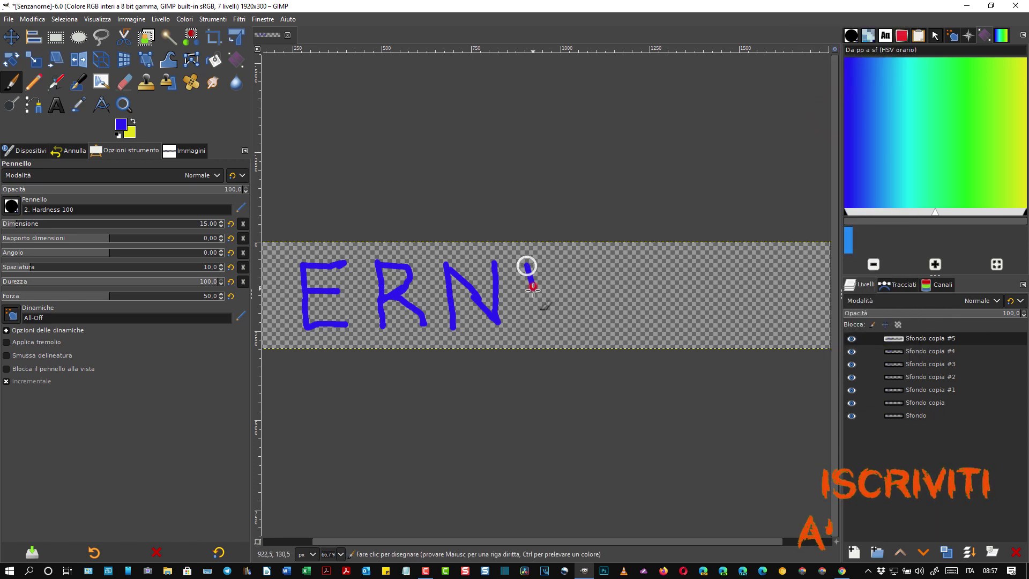
pyautogui.moveTo(526, 264)
pyautogui.mouseDown()
pyautogui.moveTo(536, 328)
pyautogui.moveTo(575, 326)
pyautogui.mouseUp()
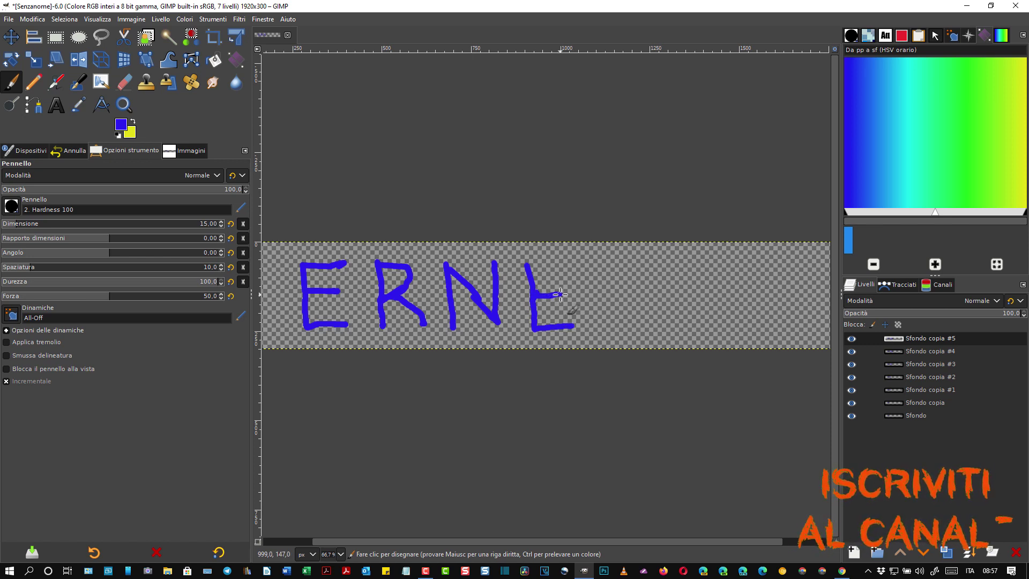
pyautogui.moveTo(526, 266); pyautogui.dragTo(575, 266)
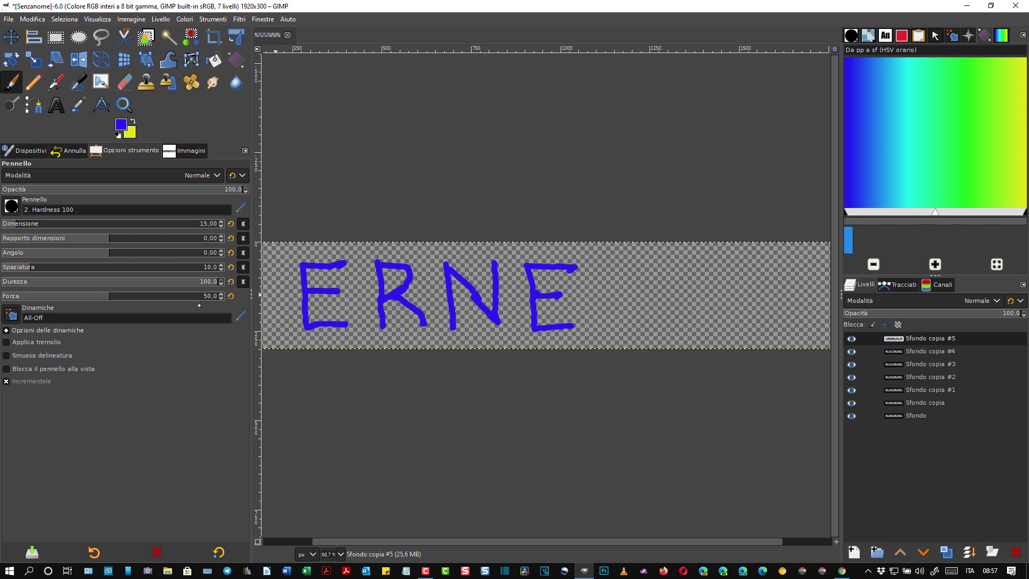
# Draw the S after ERNE in two strokes, each on a new duplicate layer.
pyautogui.rightClick(915, 337)
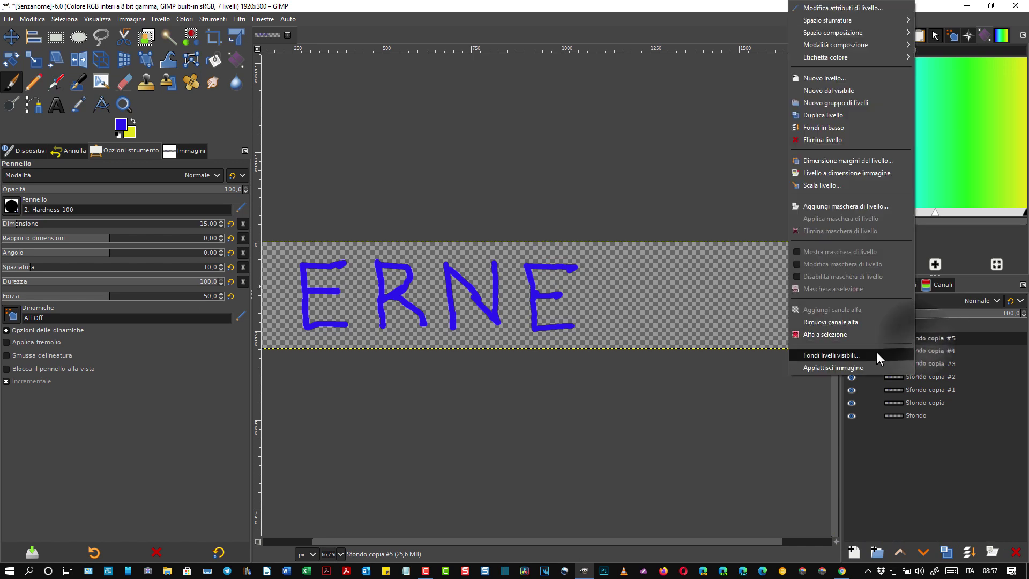
pyautogui.click(826, 115)
pyautogui.moveTo(635, 265); pyautogui.dragTo(622, 298)
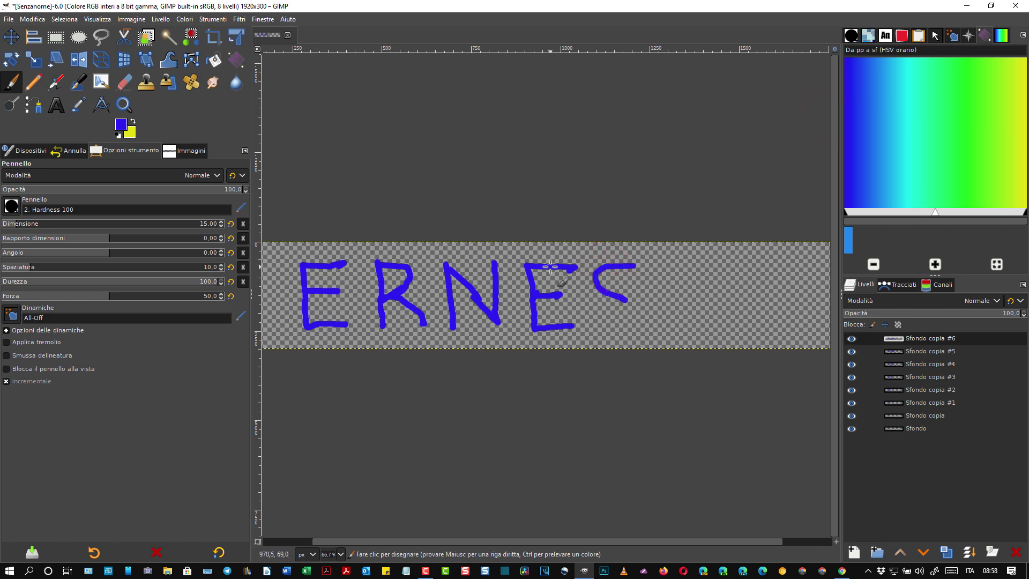
pyautogui.rightClick(909, 338)
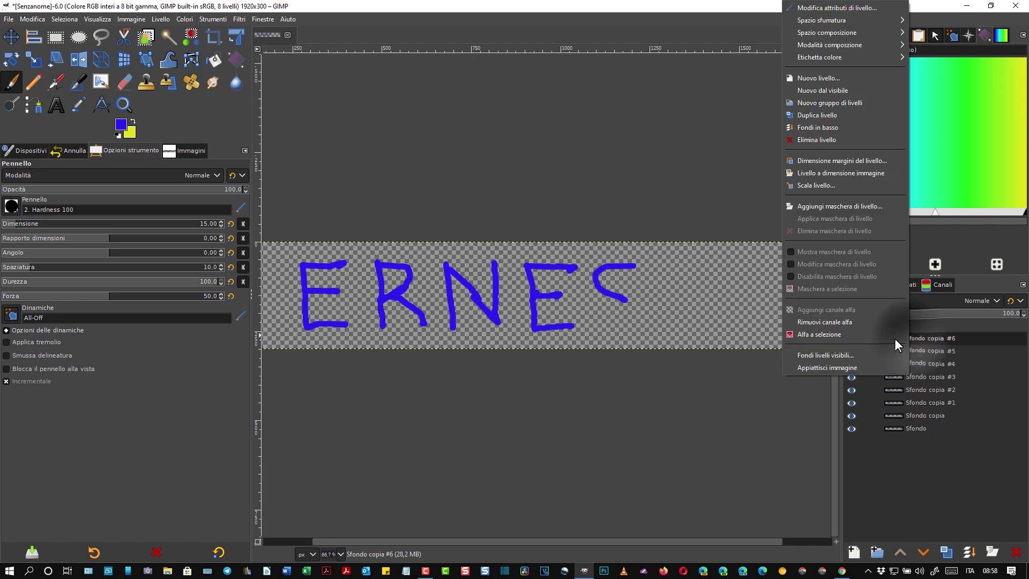
pyautogui.click(816, 114)
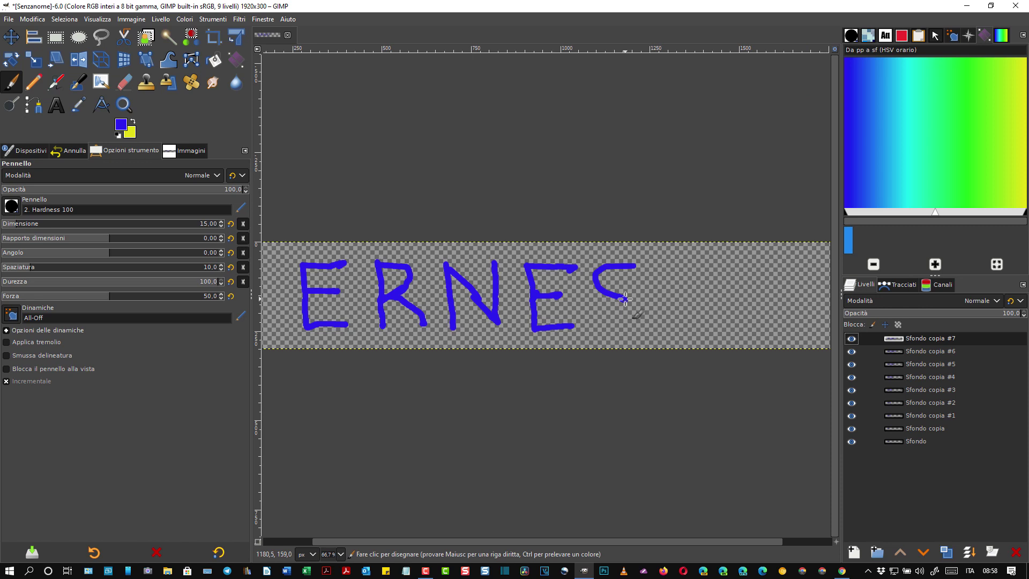
pyautogui.moveTo(625, 299); pyautogui.dragTo(599, 324)
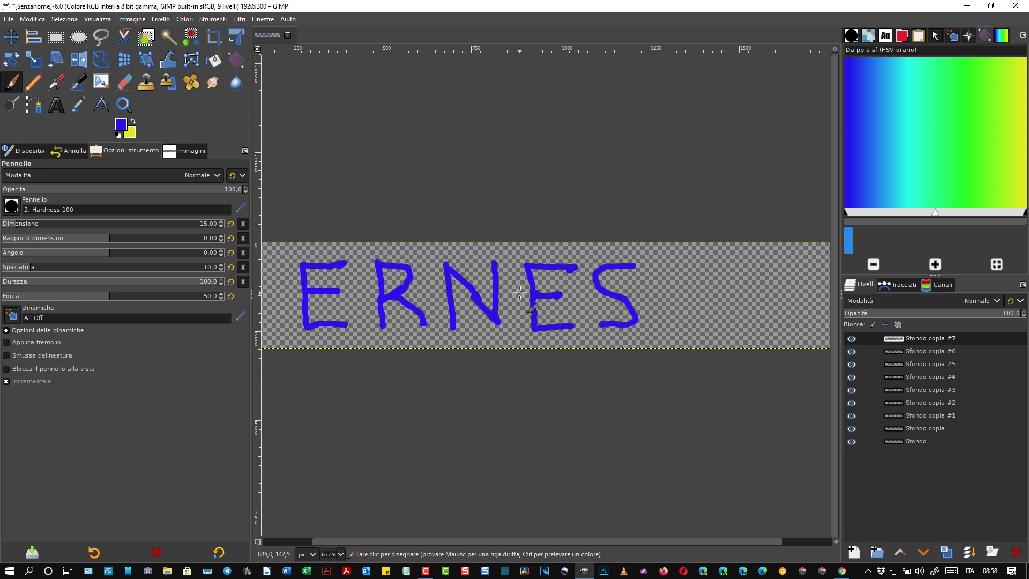
# Draw the T's stem and crossbar, each on a new duplicate layer.
pyautogui.rightClick(922, 339)
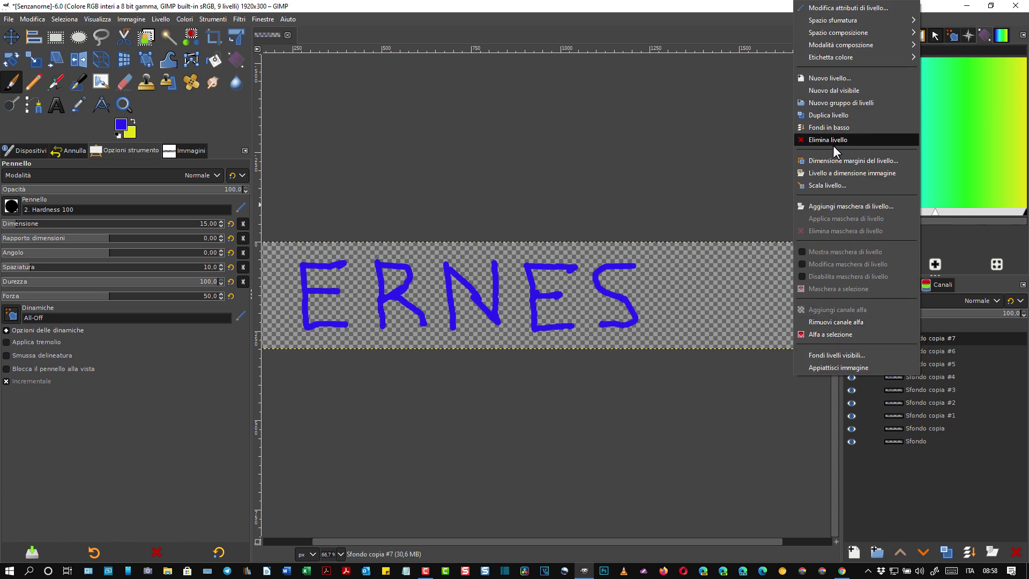
pyautogui.click(839, 116)
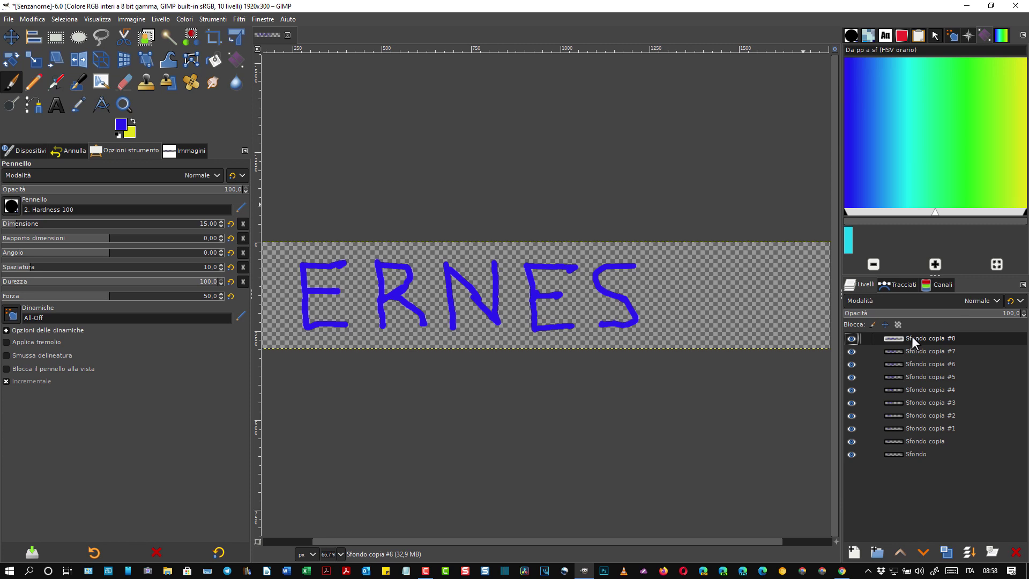
pyautogui.moveTo(672, 268); pyautogui.dragTo(677, 325)
pyautogui.rightClick(899, 337)
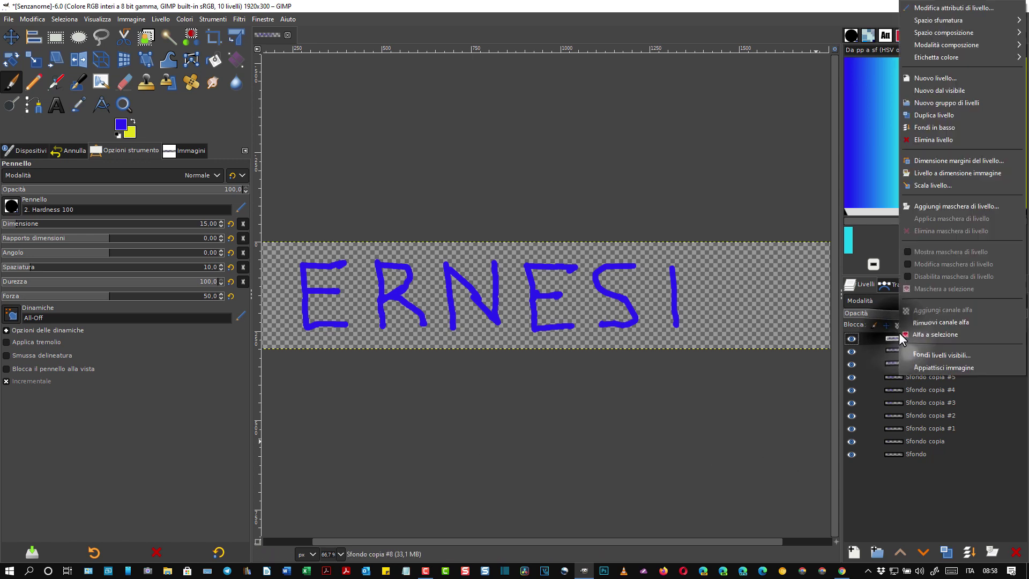
pyautogui.click(922, 115)
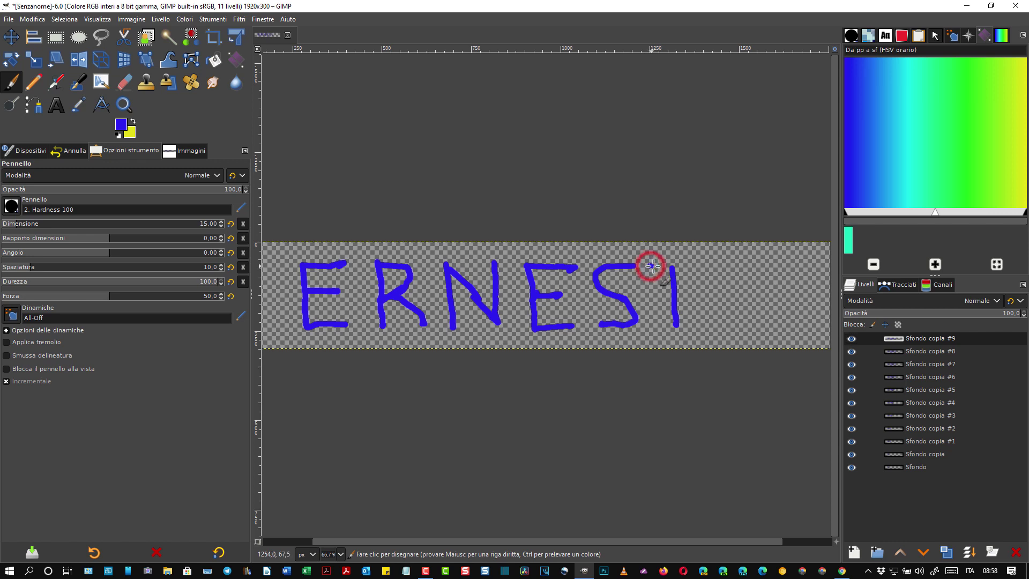
pyautogui.moveTo(648, 266); pyautogui.dragTo(697, 266)
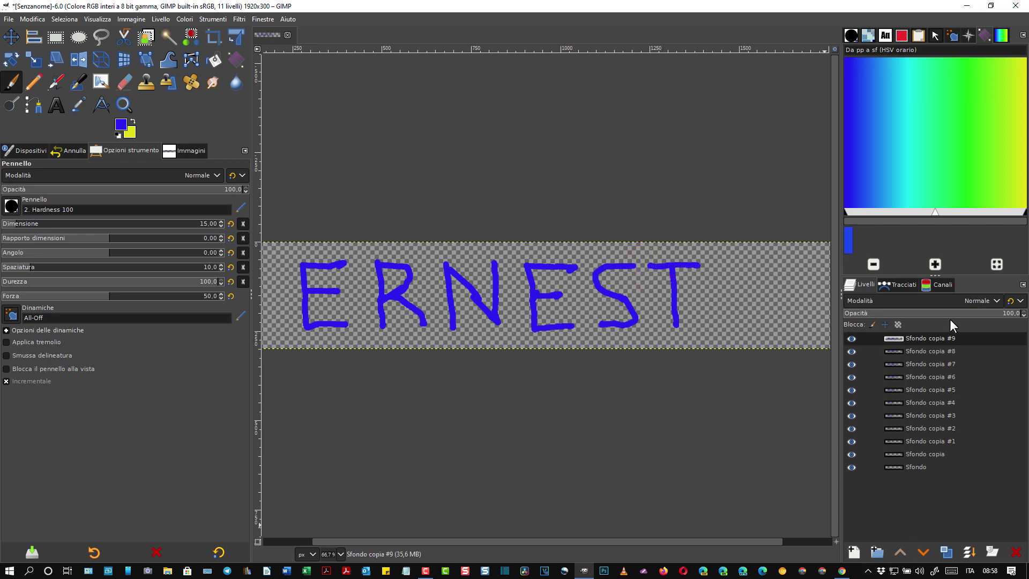
# Duplicate the top layer again and start drawing the O as a curve.
pyautogui.rightClick(935, 339)
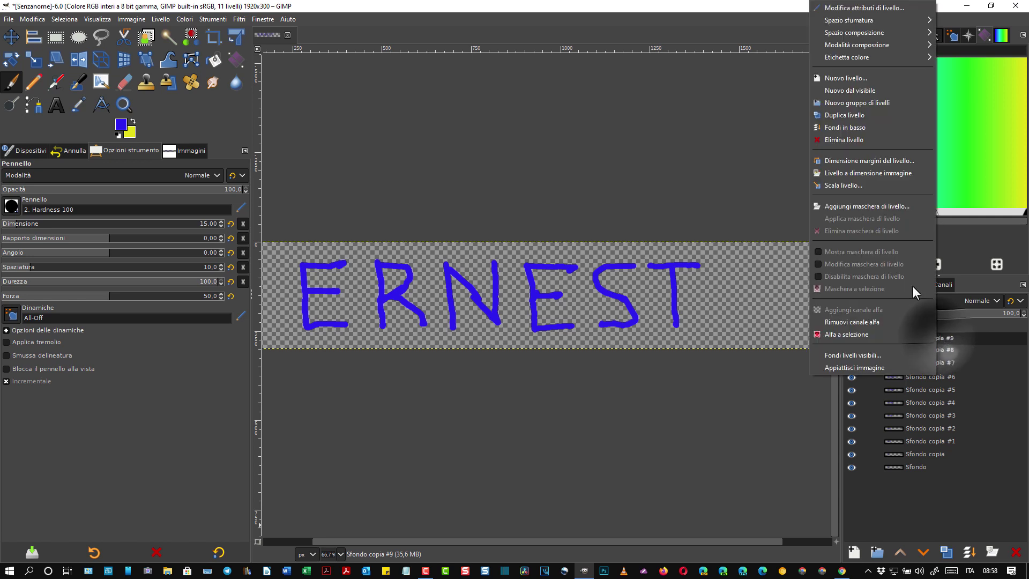
pyautogui.click(850, 115)
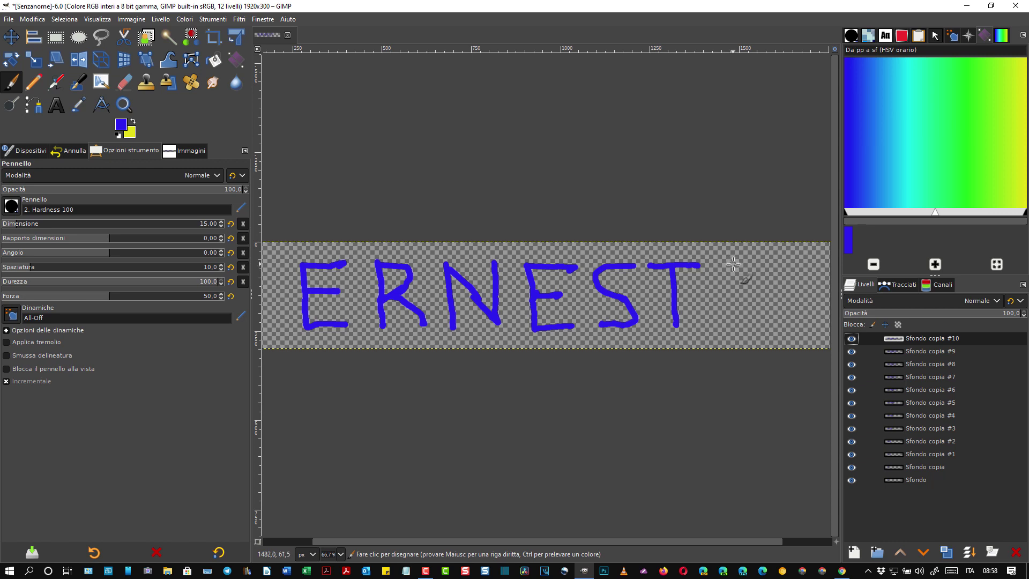
pyautogui.moveTo(733, 264); pyautogui.dragTo(746, 316)
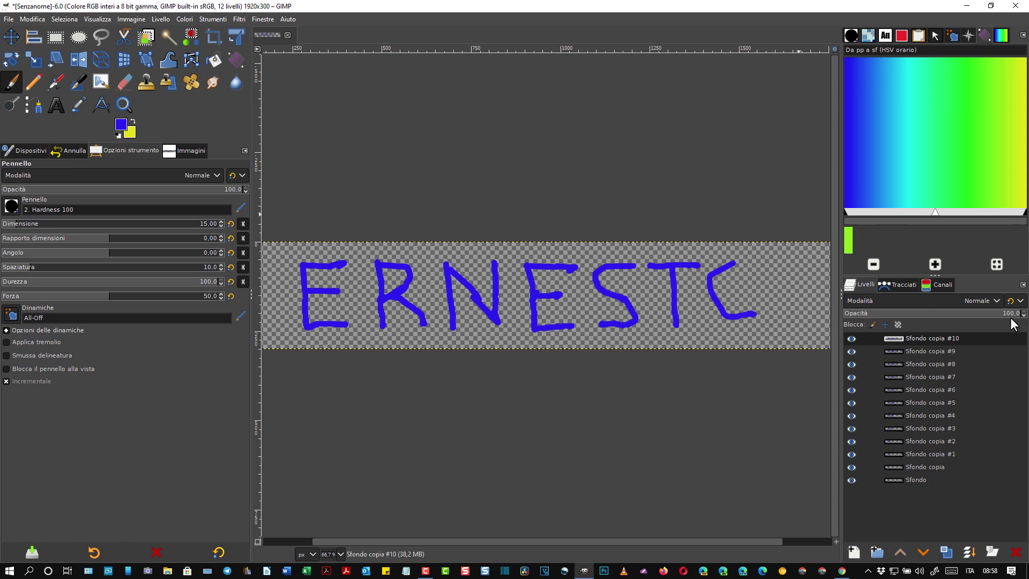
# Duplicate the top layer as Sfondo copia #11 and close the O so it reads ERNESTO.
pyautogui.rightClick(943, 336)
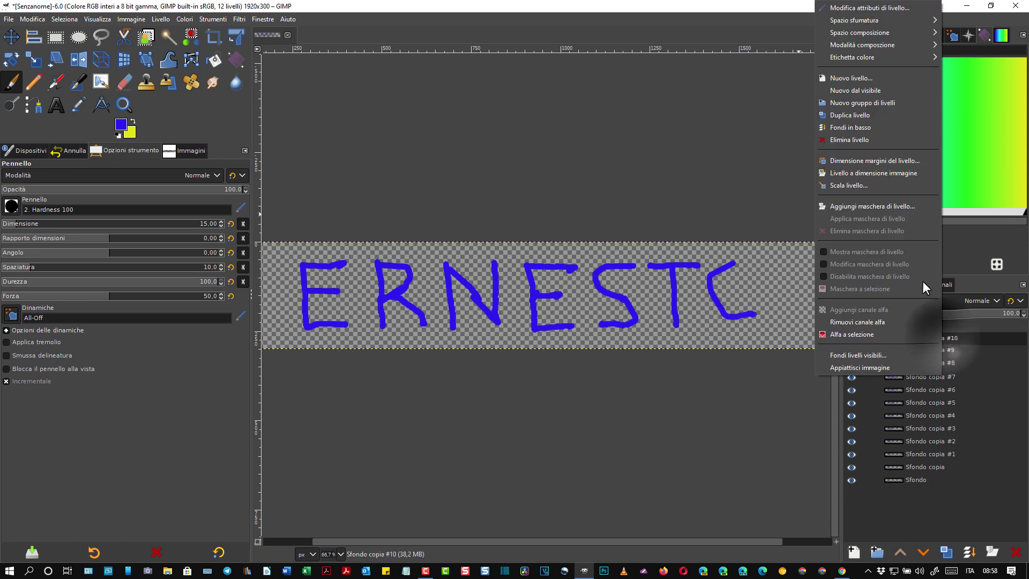
pyautogui.click(865, 115)
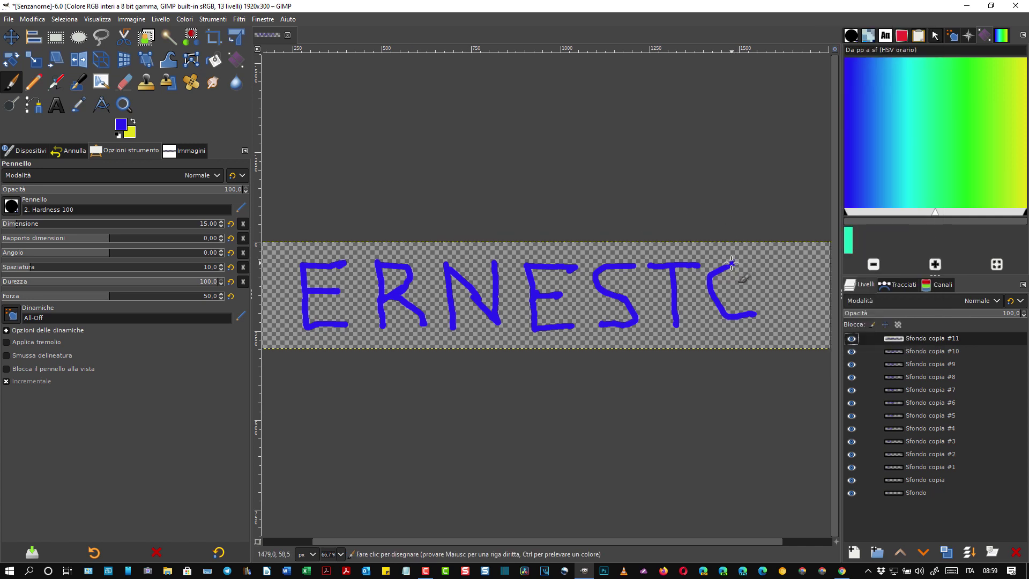
pyautogui.moveTo(732, 263); pyautogui.dragTo(754, 311)
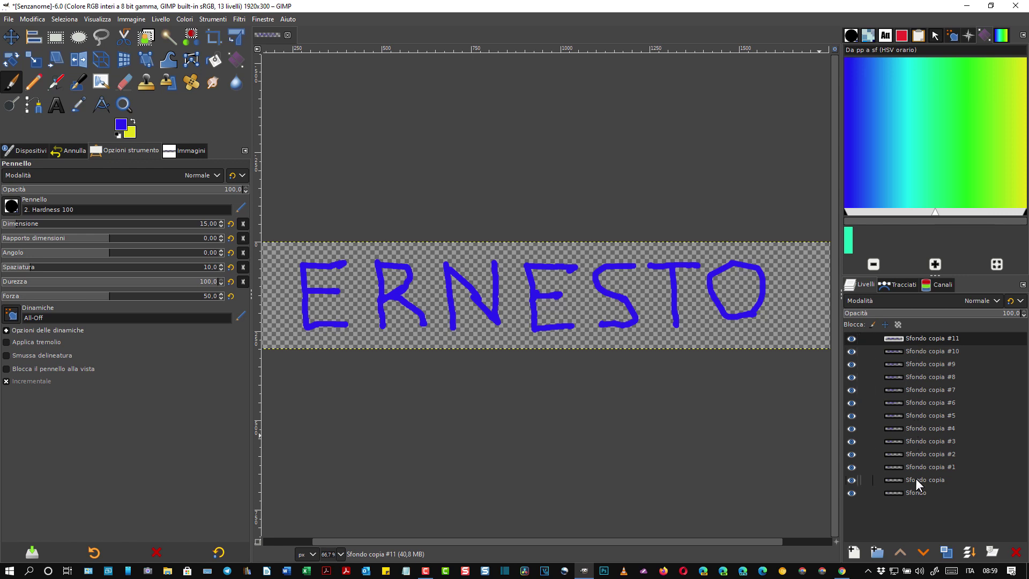
pyautogui.click(238, 19)
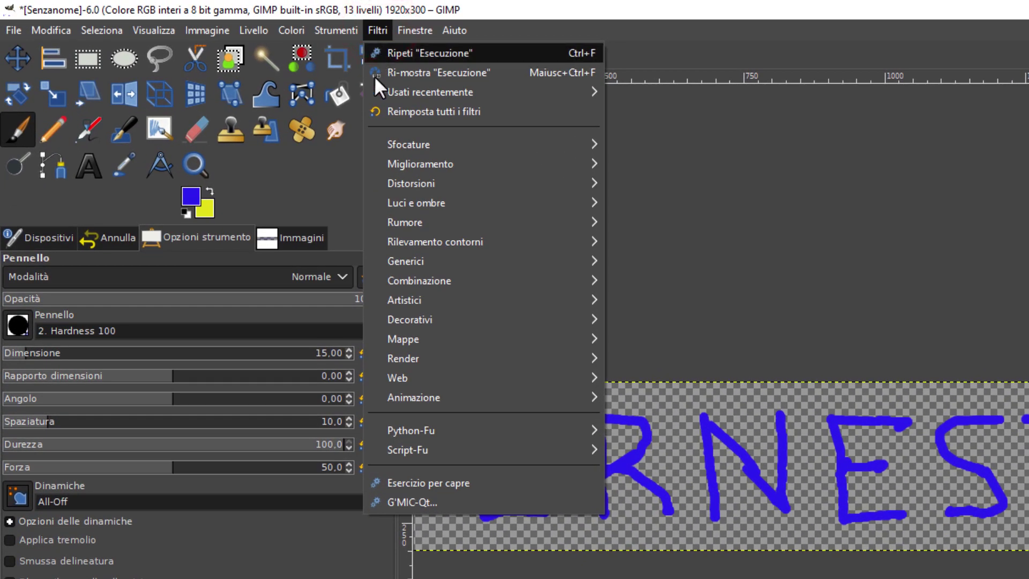
pyautogui.moveTo(413, 397)
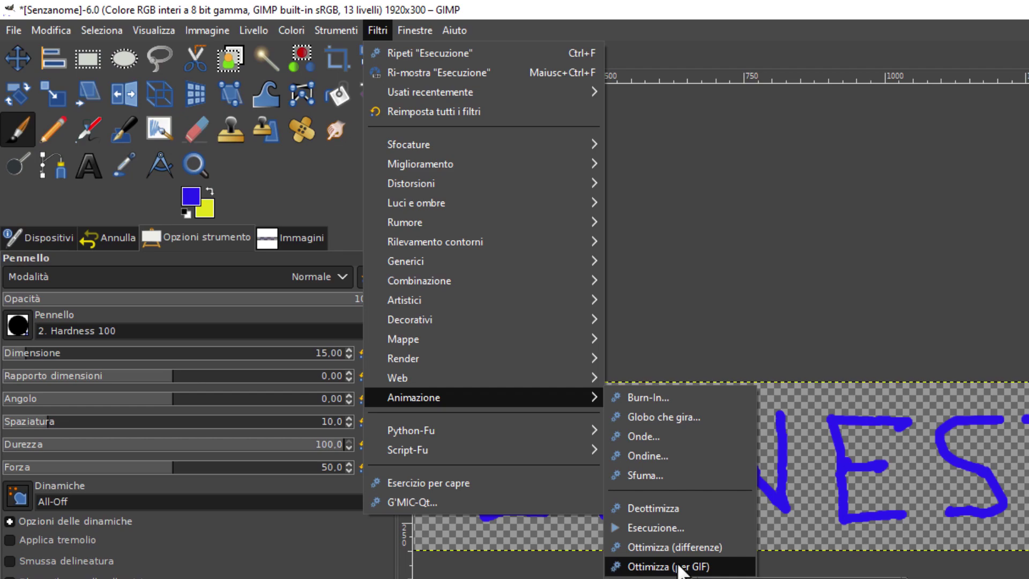
# Optimize the ERNESTO animation for GIF, giving layers 100 ms combine frame tags.
pyautogui.click(678, 566)
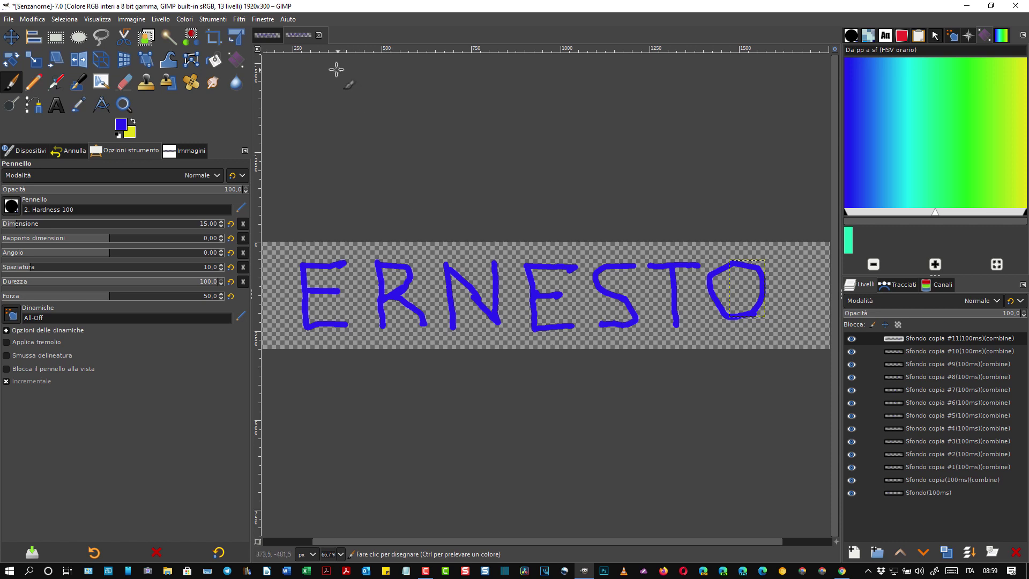
pyautogui.click(239, 19)
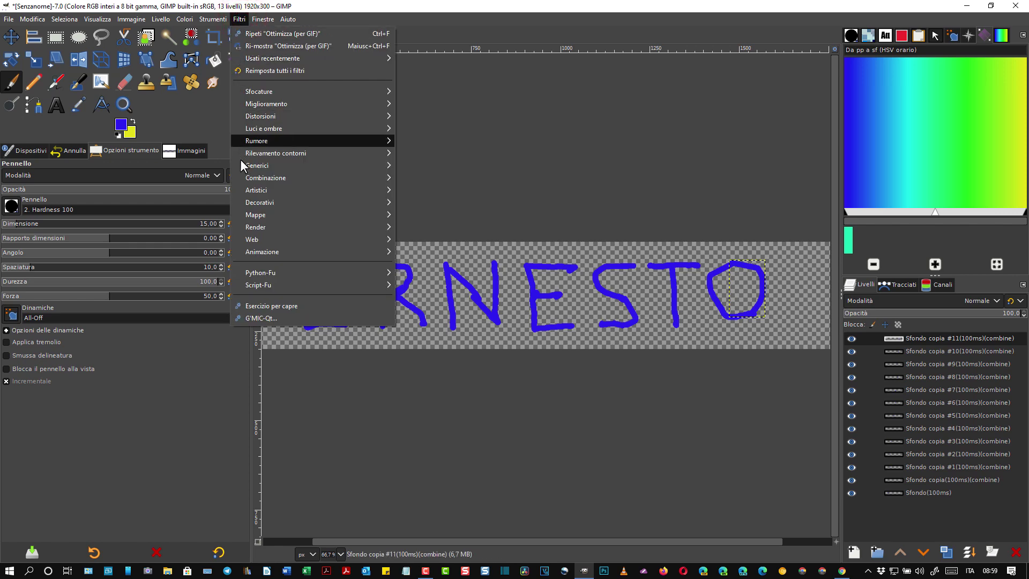
pyautogui.moveTo(392, 377)
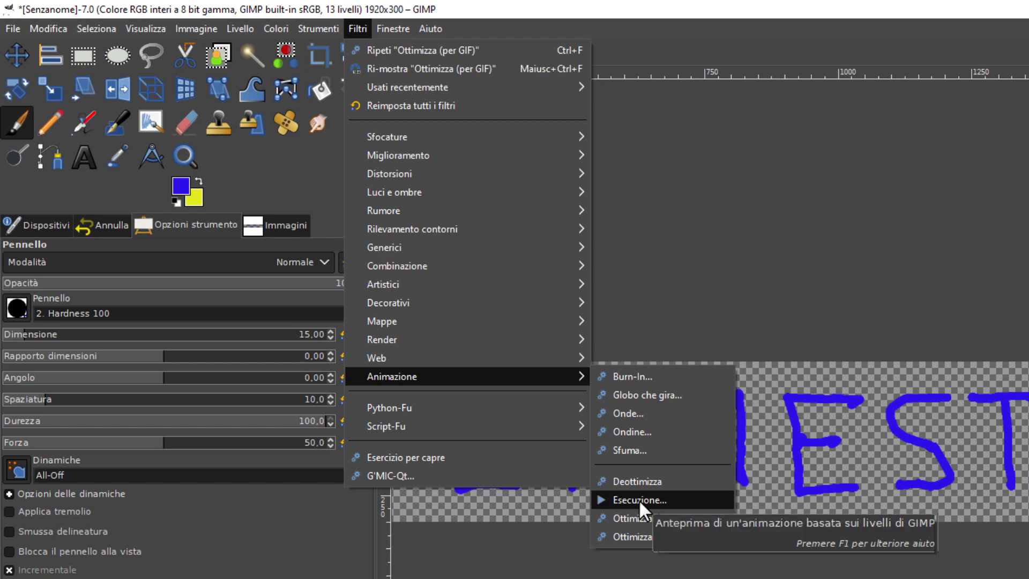
# Preview the ERNESTO animation in playback, replay it at 0,25× speed, then close the preview.
pyautogui.click(639, 500)
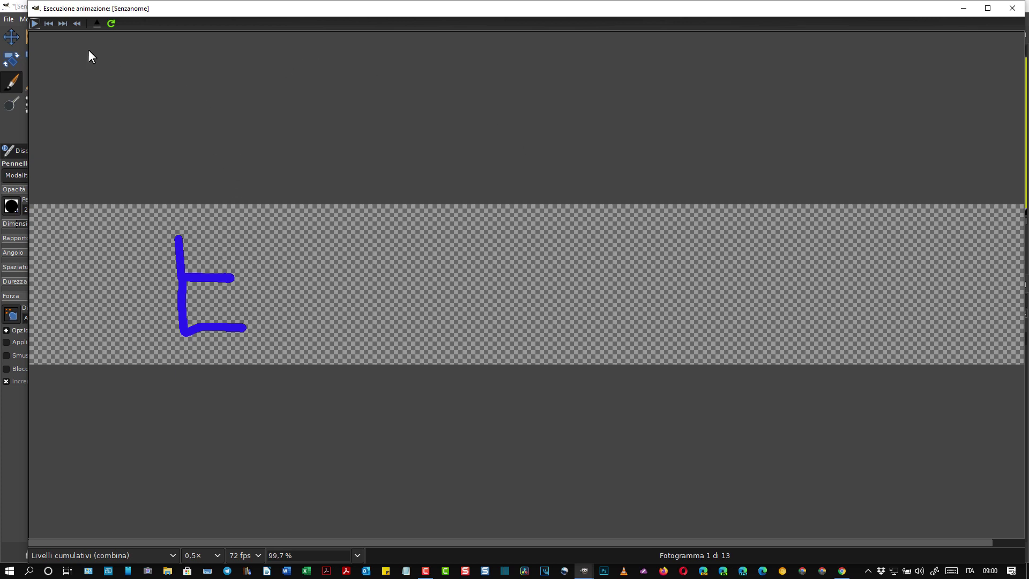
pyautogui.click(33, 24)
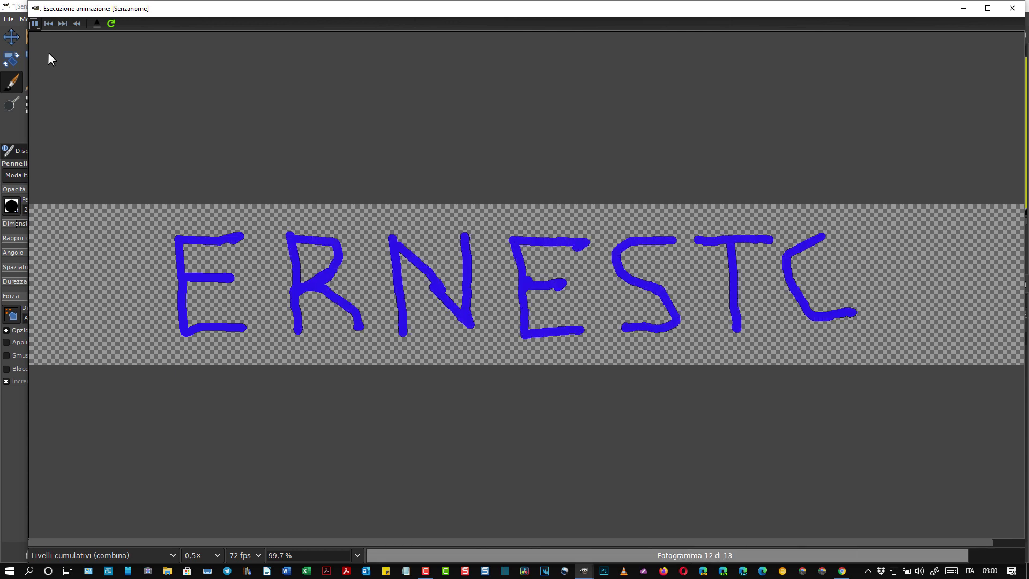
pyautogui.click(34, 24)
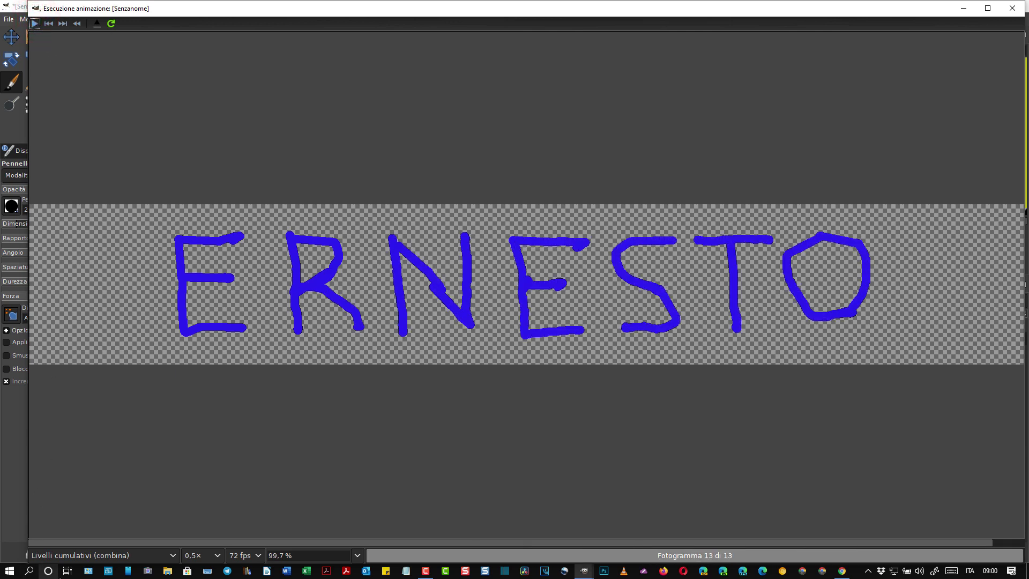
pyautogui.click(217, 556)
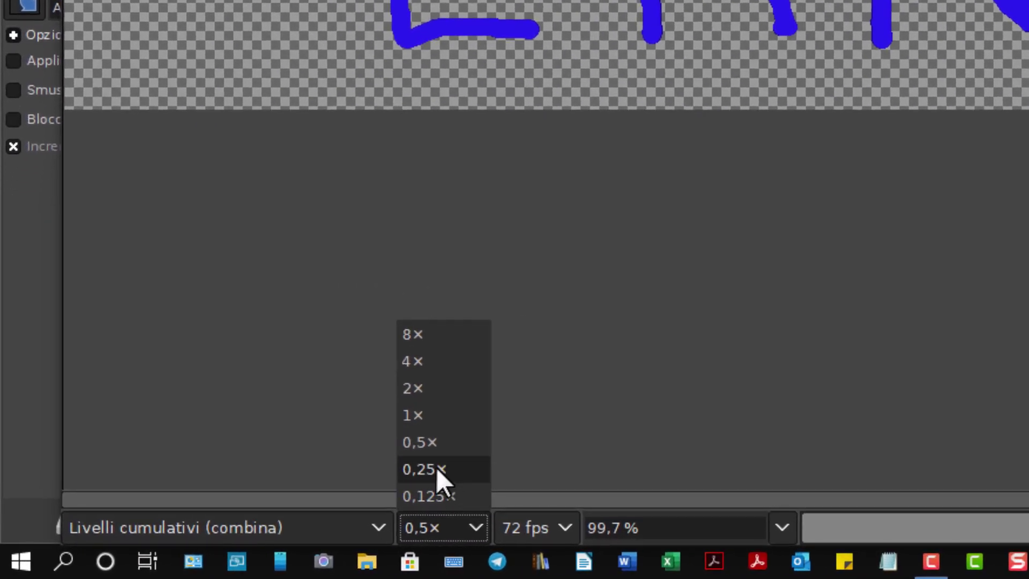
pyautogui.click(436, 468)
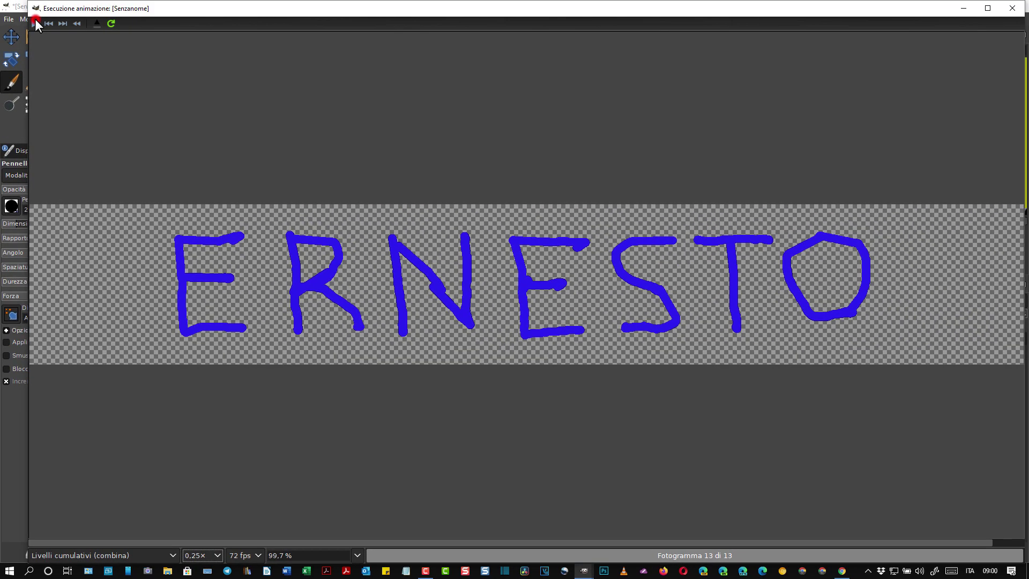
pyautogui.click(35, 23)
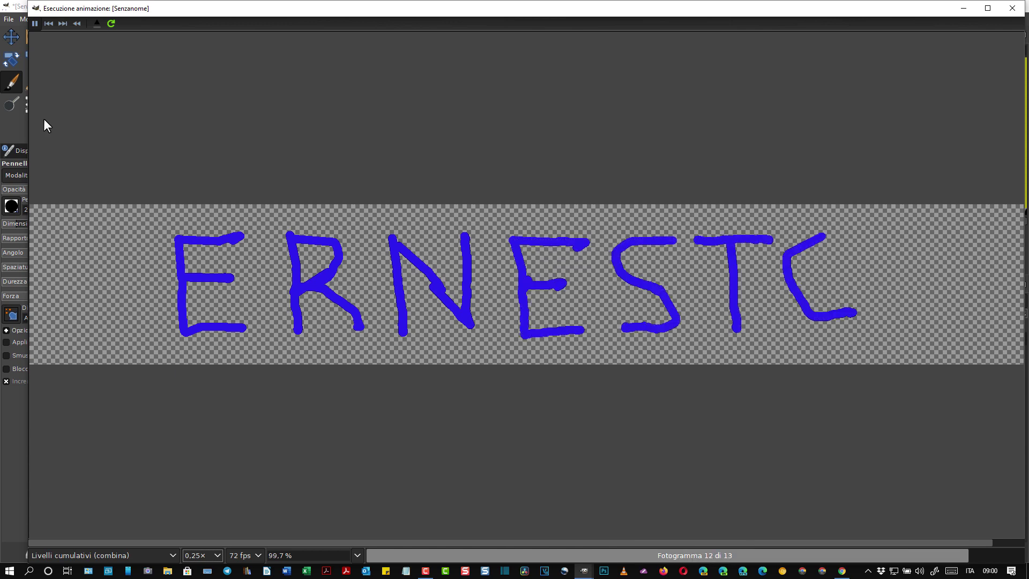
pyautogui.click(32, 24)
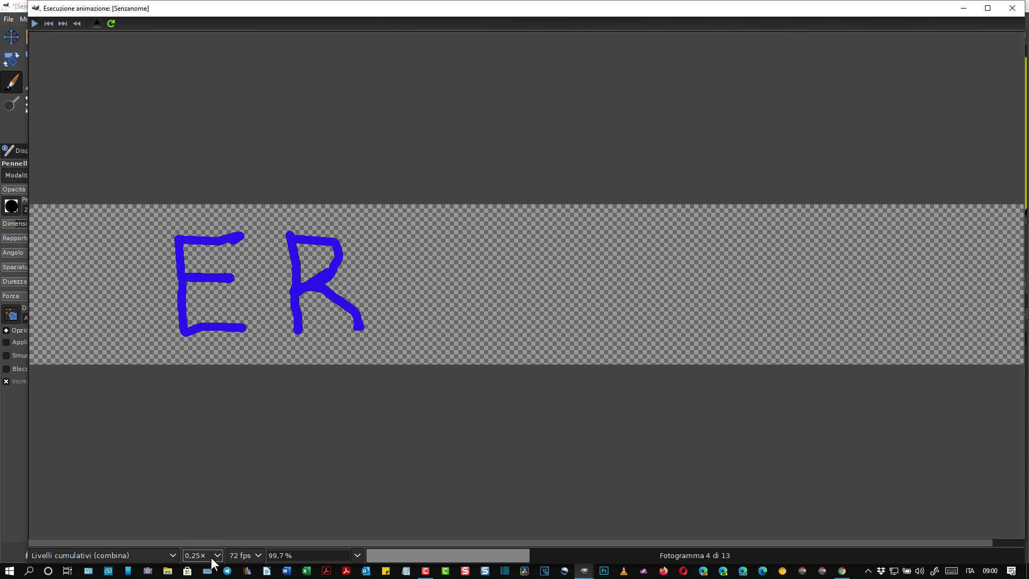
pyautogui.press('space')
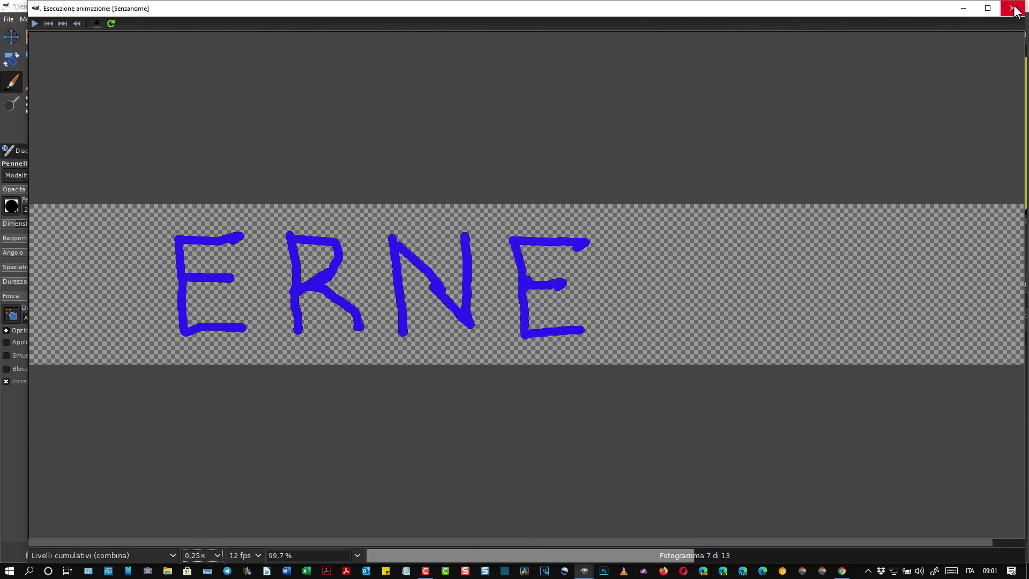
pyautogui.click(1016, 11)
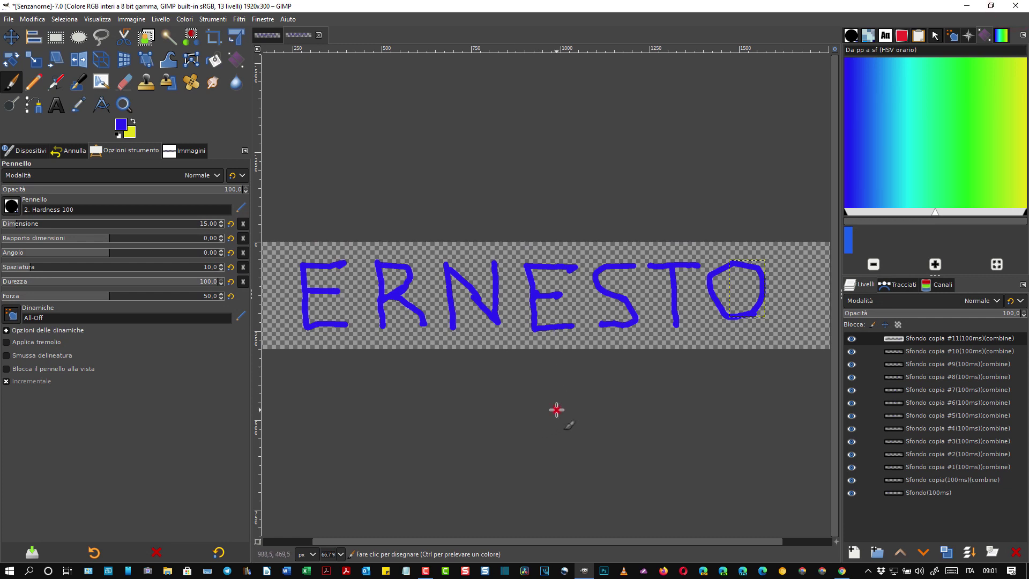
# Start an image export and name the file animazione.gif.
pyautogui.click(9, 20)
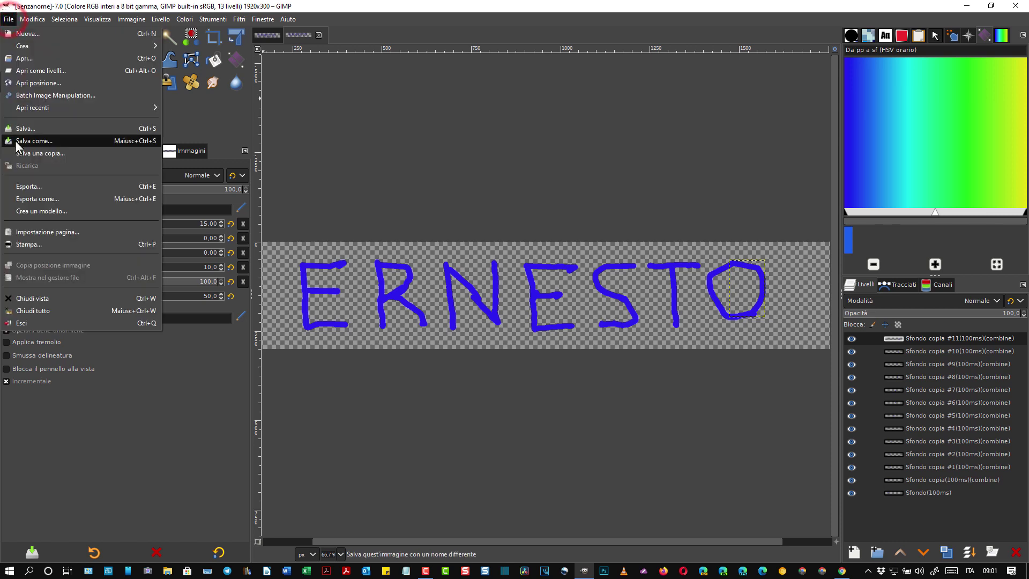
pyautogui.click(34, 200)
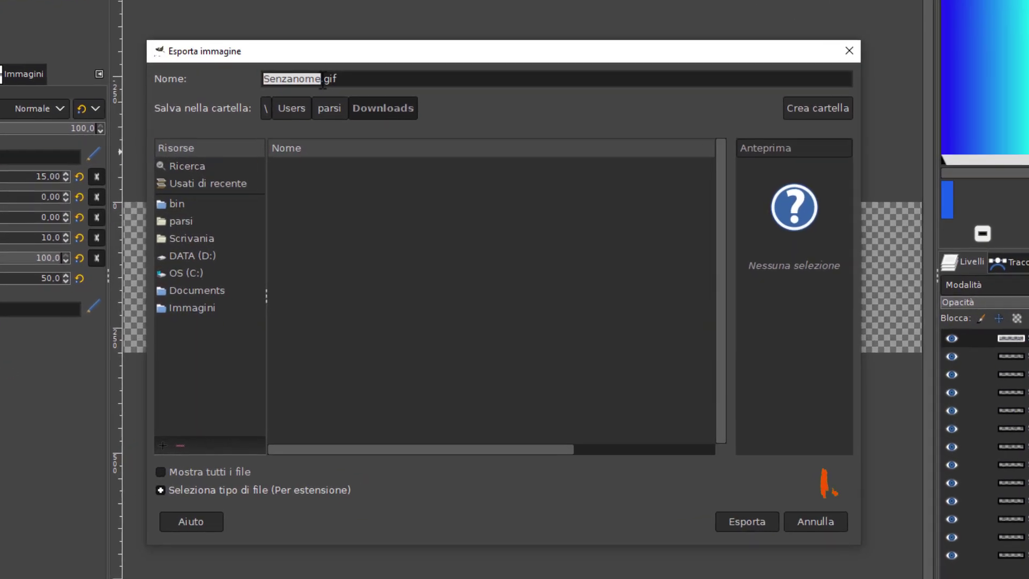
pyautogui.click(402, 154)
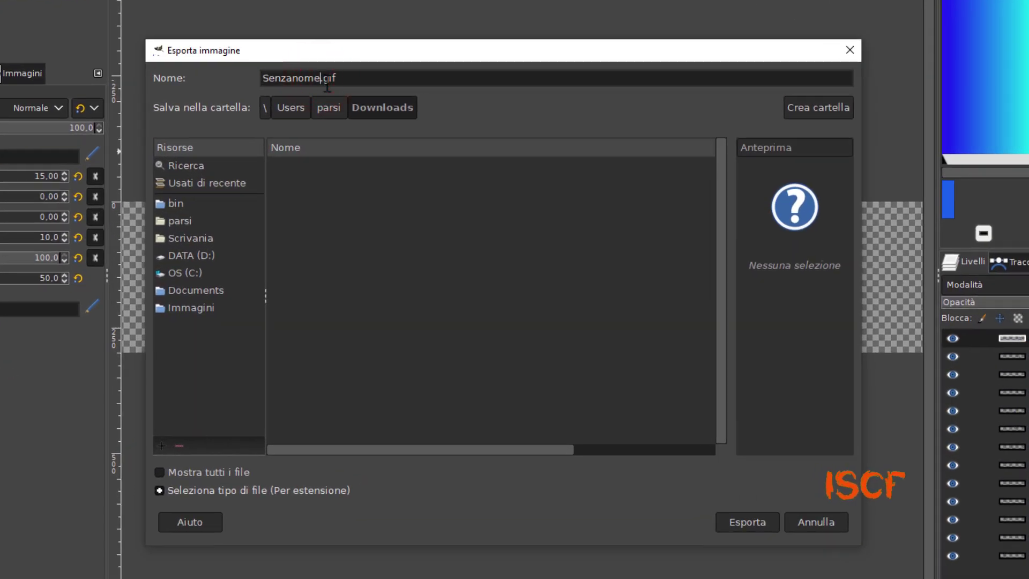
pyautogui.press('BackSpace')
pyautogui.press('BackSpace')
pyautogui.press('BackSpace')
pyautogui.press('BackSpace')
pyautogui.write('a')
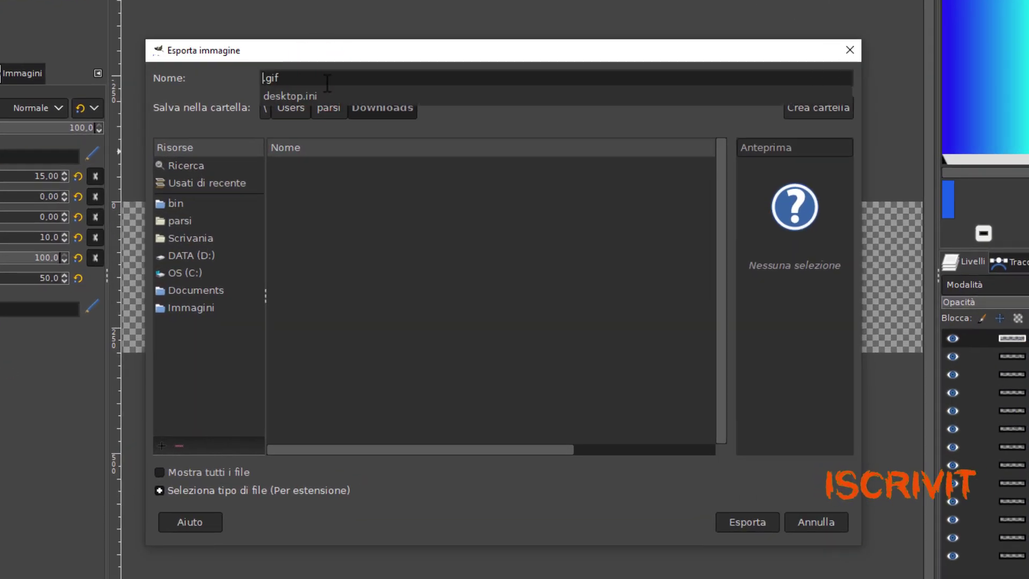
pyautogui.write('nimazio')
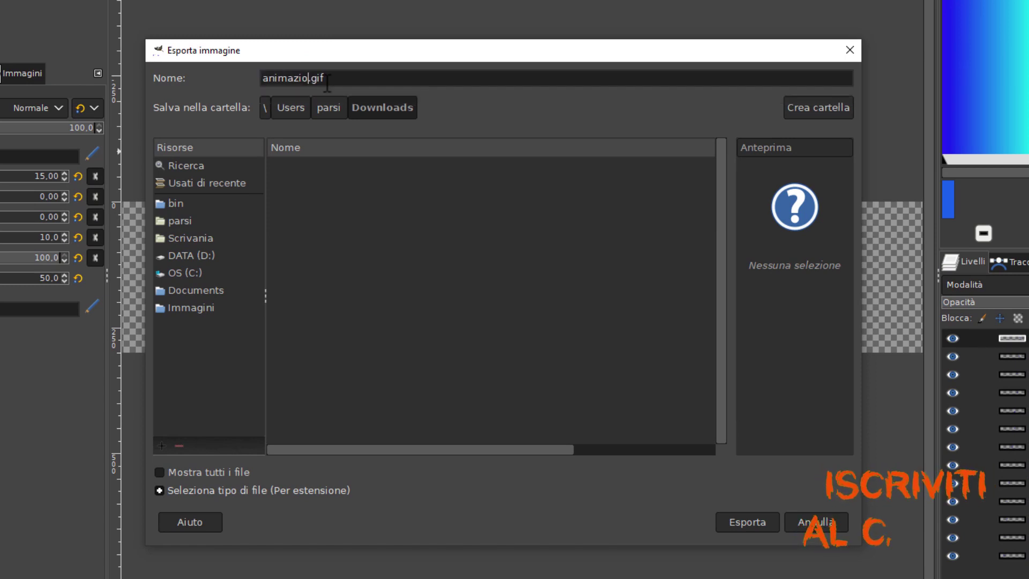
pyautogui.write('ne')
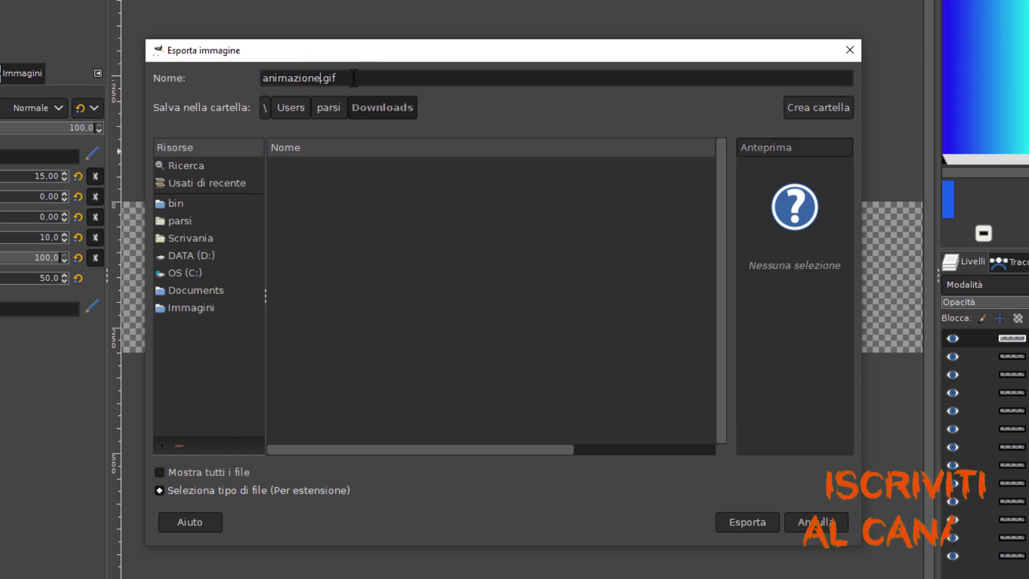
pyautogui.click(334, 79)
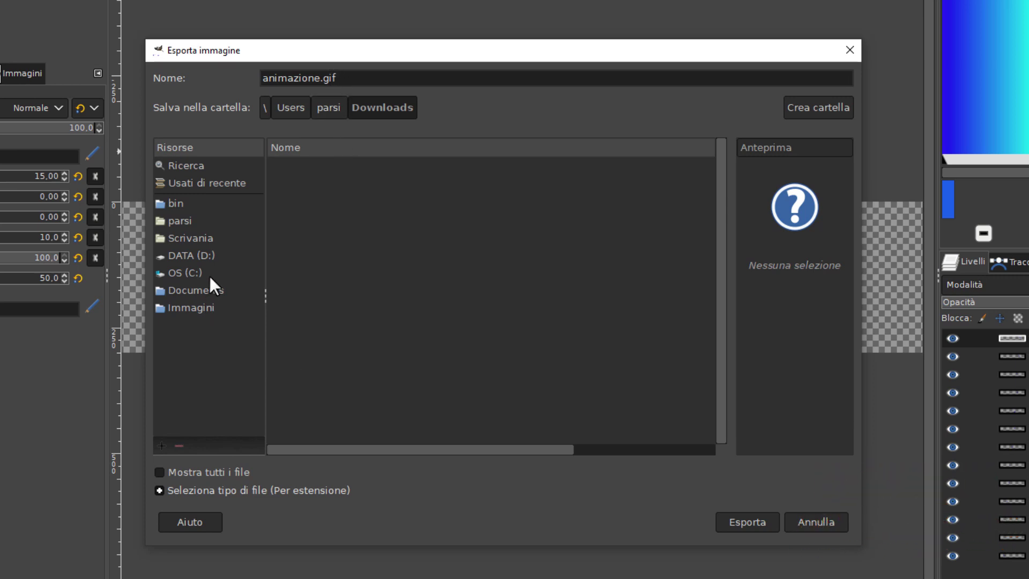
# Export animazione.gif to the user's Downloads folder on the DATA (D:) drive.
pyautogui.click(188, 256)
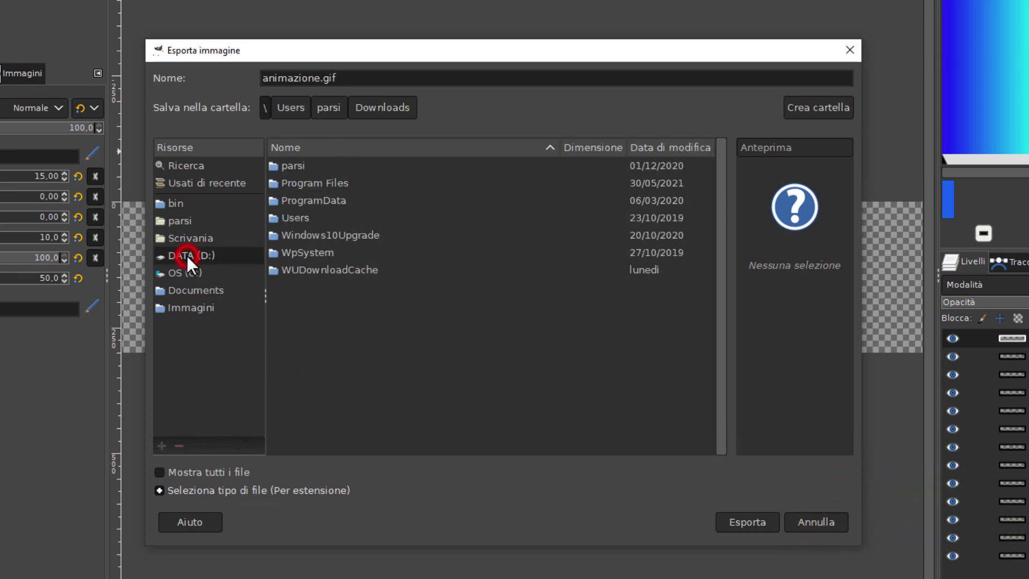
pyautogui.click(295, 217)
pyautogui.doubleClick(295, 217)
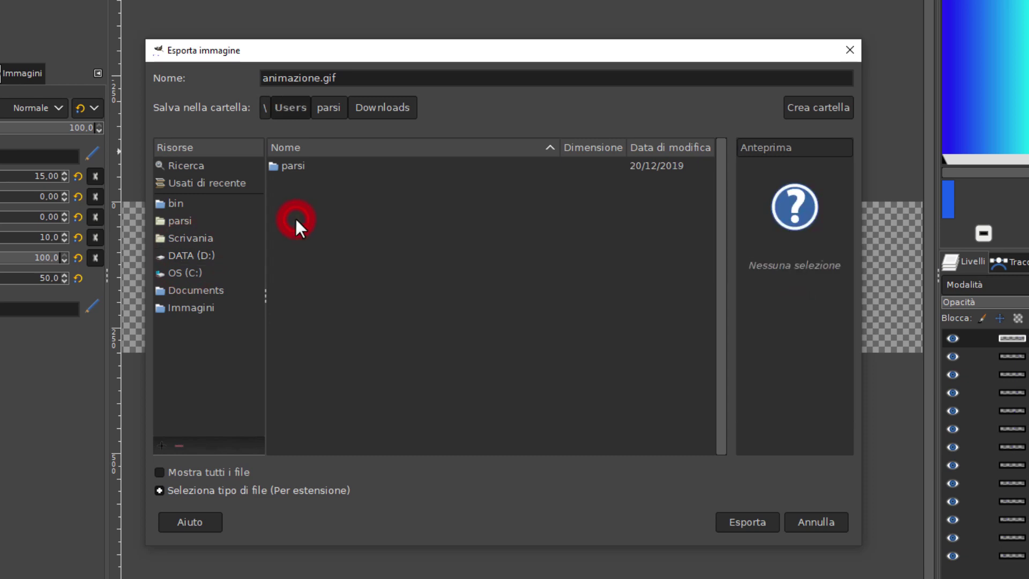
pyautogui.doubleClick(298, 166)
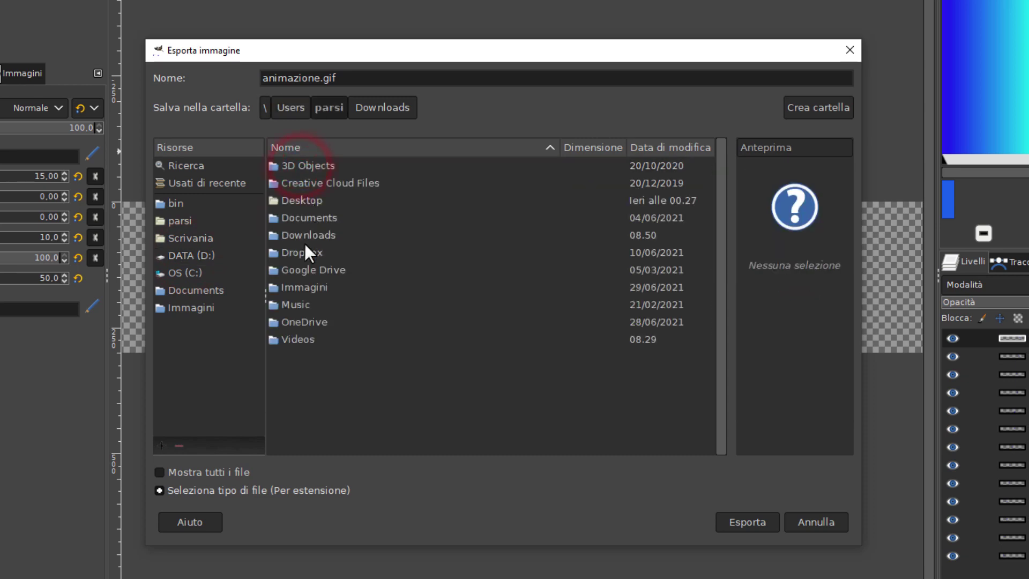
pyautogui.doubleClick(307, 234)
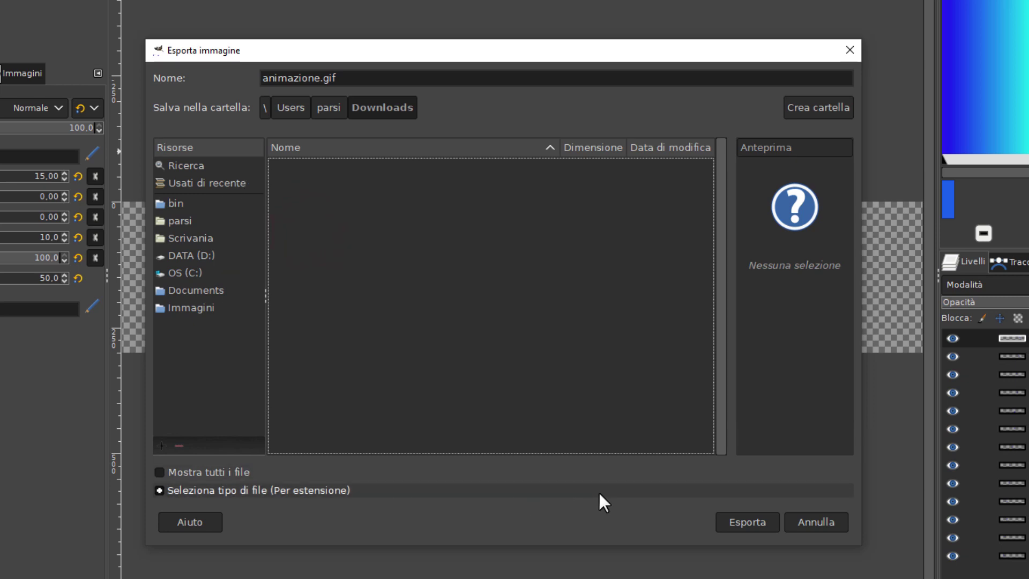
pyautogui.click(754, 519)
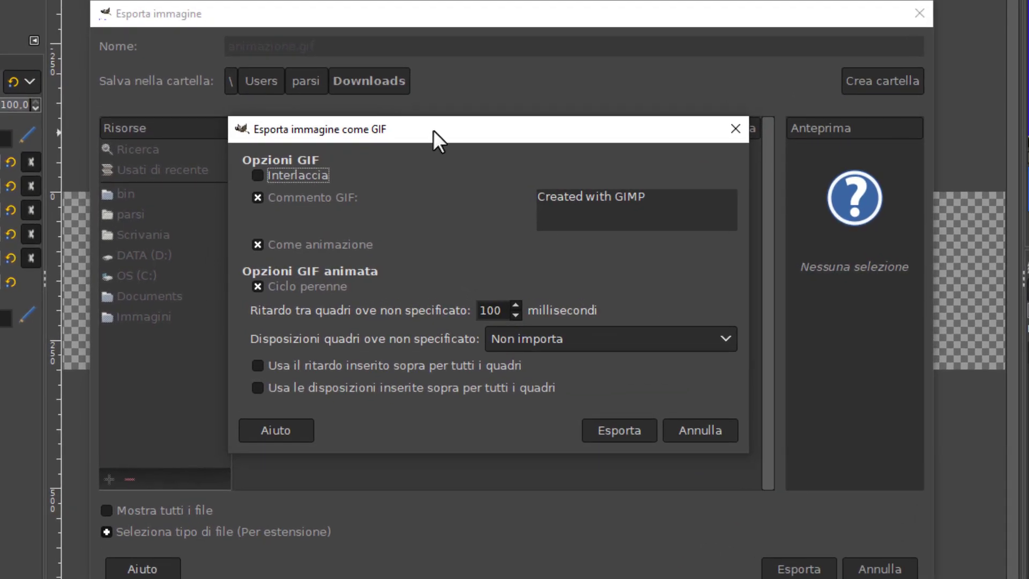
# Export the drawing as a looping animated GIF, animazione.gif, with 'Come animazione' kept on.
pyautogui.moveTo(433, 130); pyautogui.dragTo(421, 148)
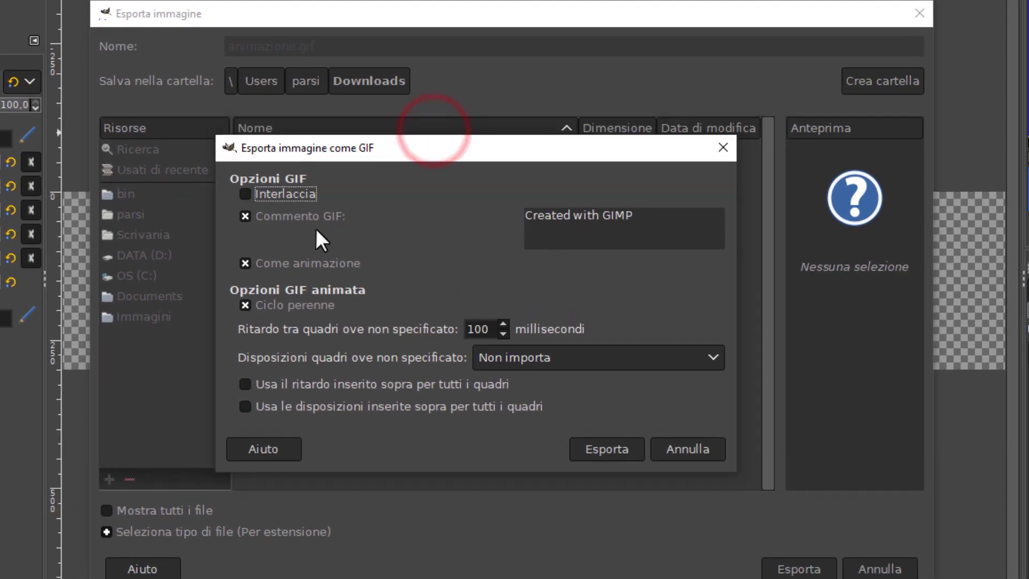
pyautogui.click(242, 262)
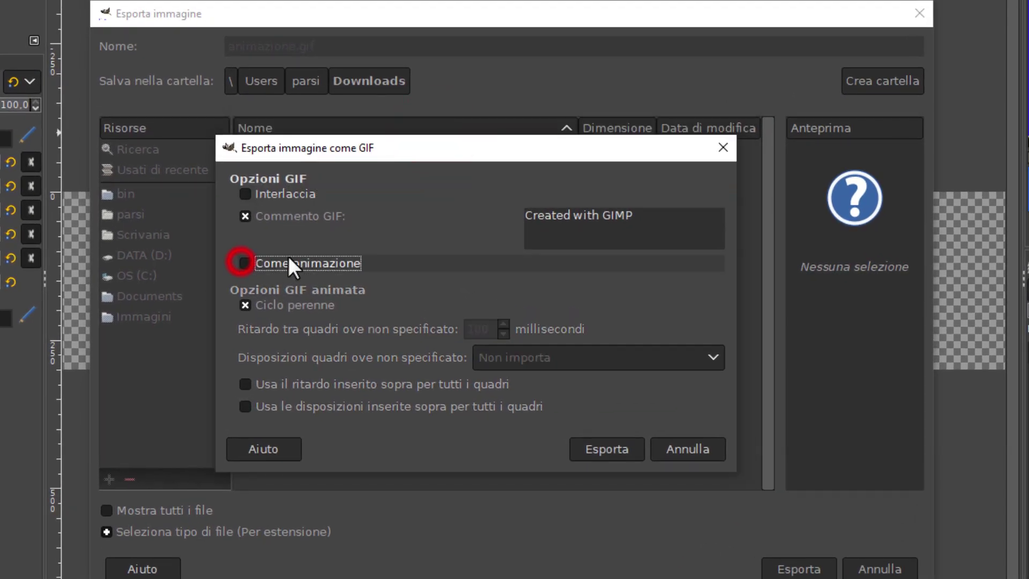
pyautogui.click(249, 261)
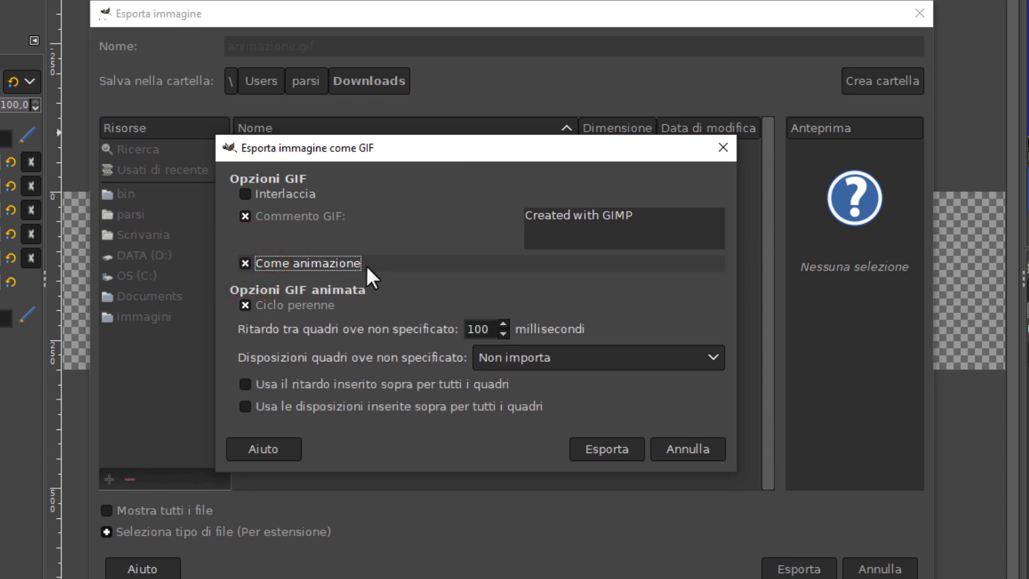
pyautogui.click(244, 304)
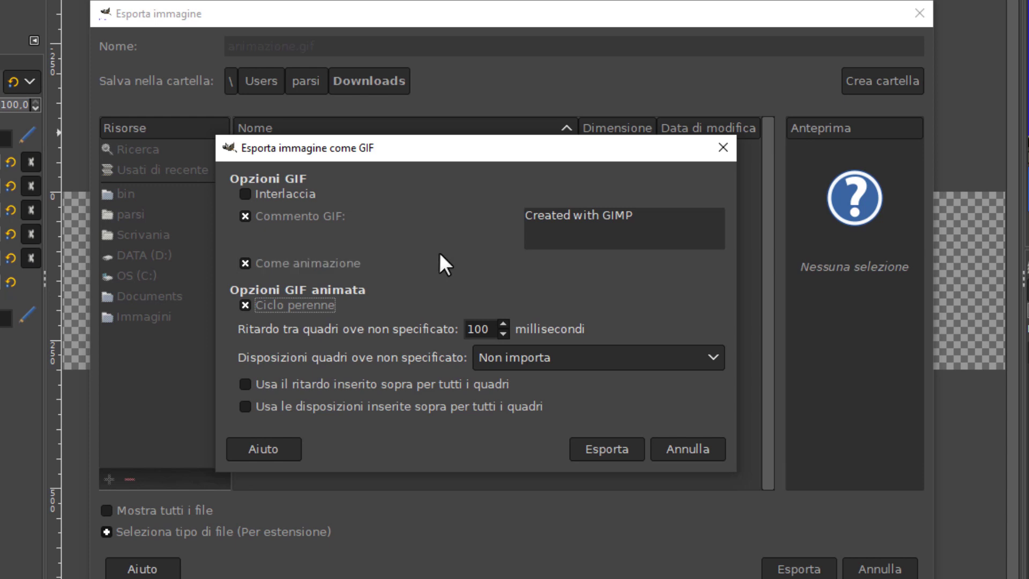
pyautogui.click(600, 447)
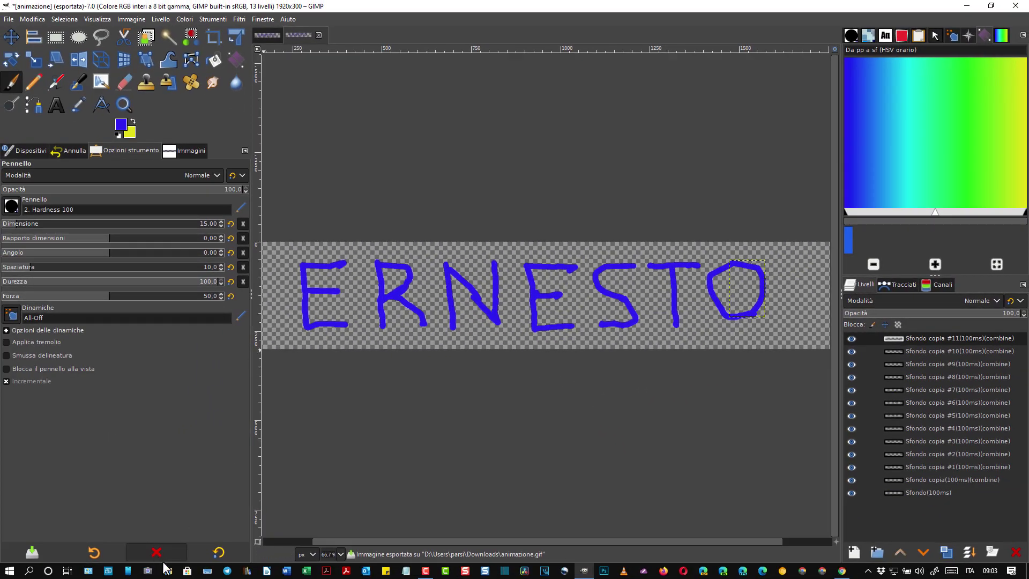
# Preview animazione.gif from the Download folder in IrfanView.
pyautogui.click(168, 571)
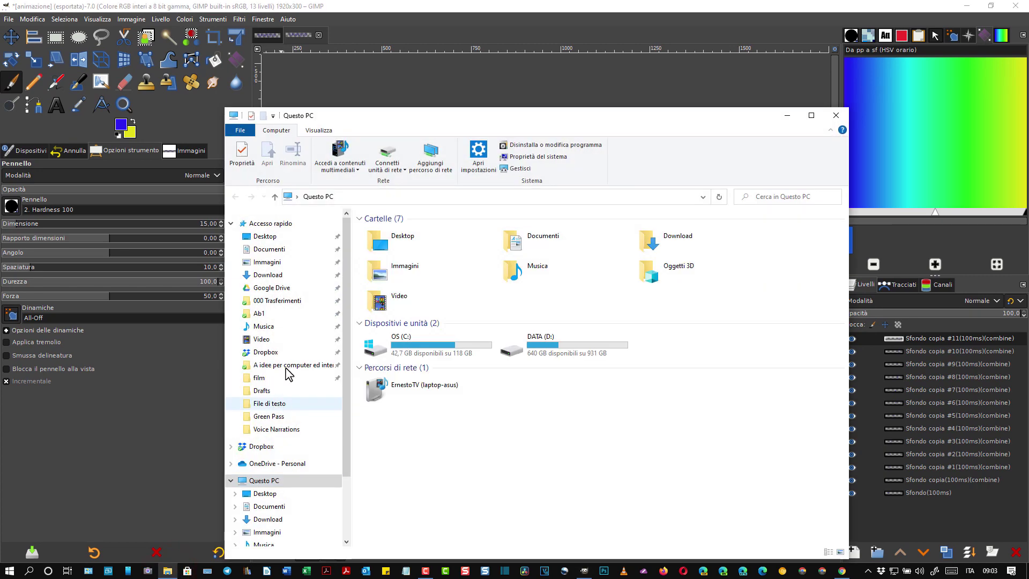
pyautogui.click(268, 274)
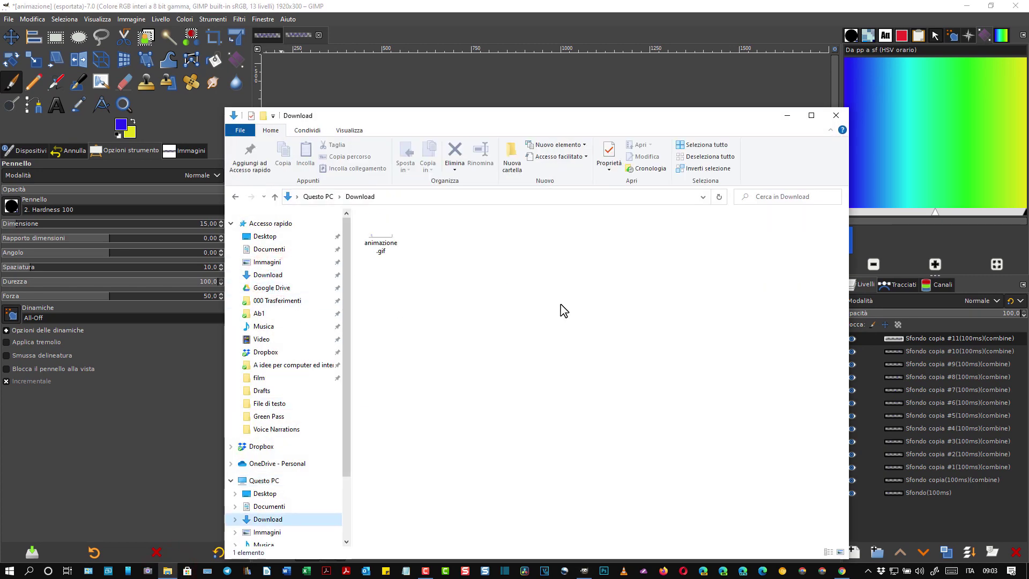
pyautogui.doubleClick(382, 240)
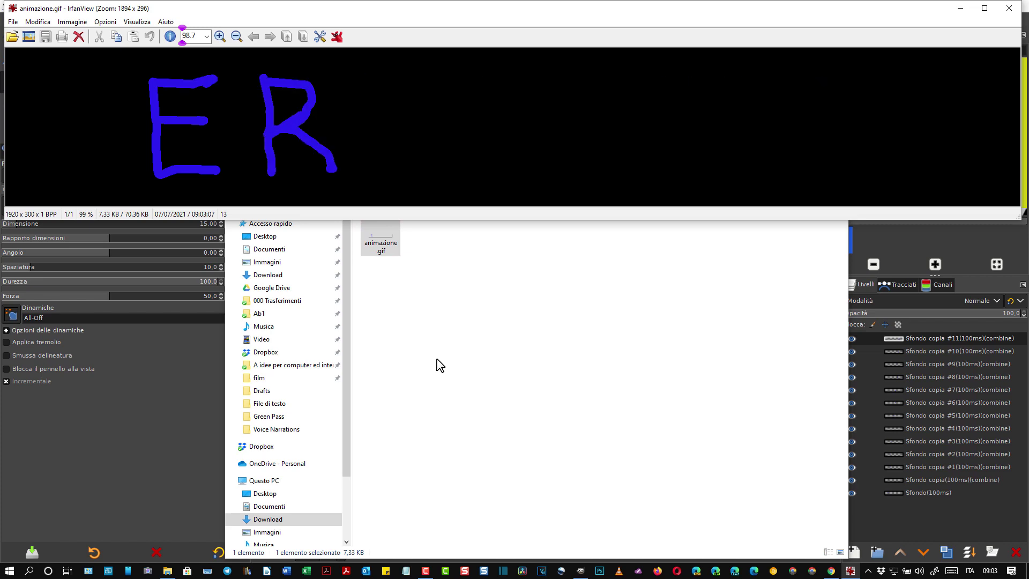
# Close the IrfanView preview and switch to Shotcut.
pyautogui.click(1009, 8)
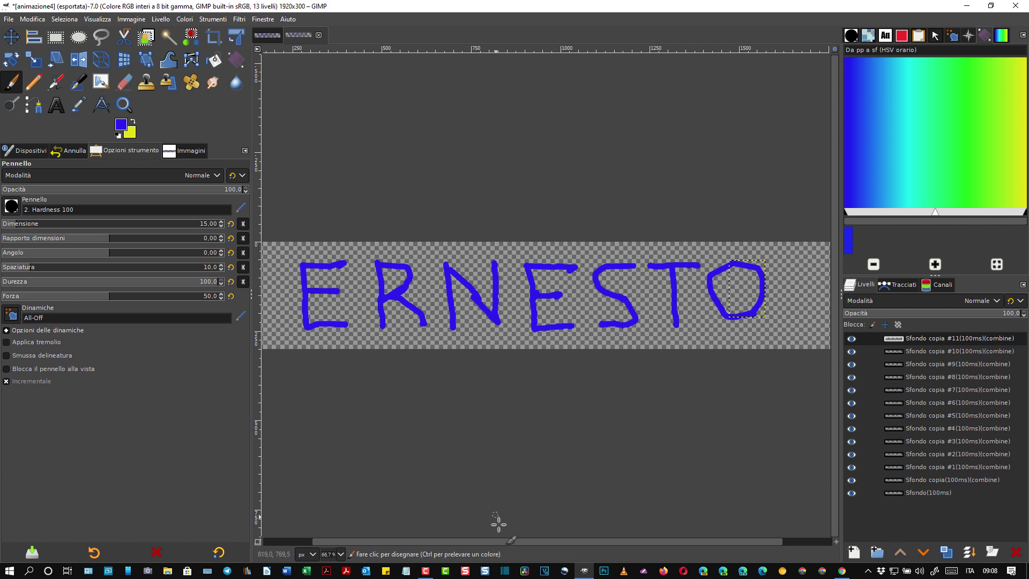
pyautogui.click(507, 571)
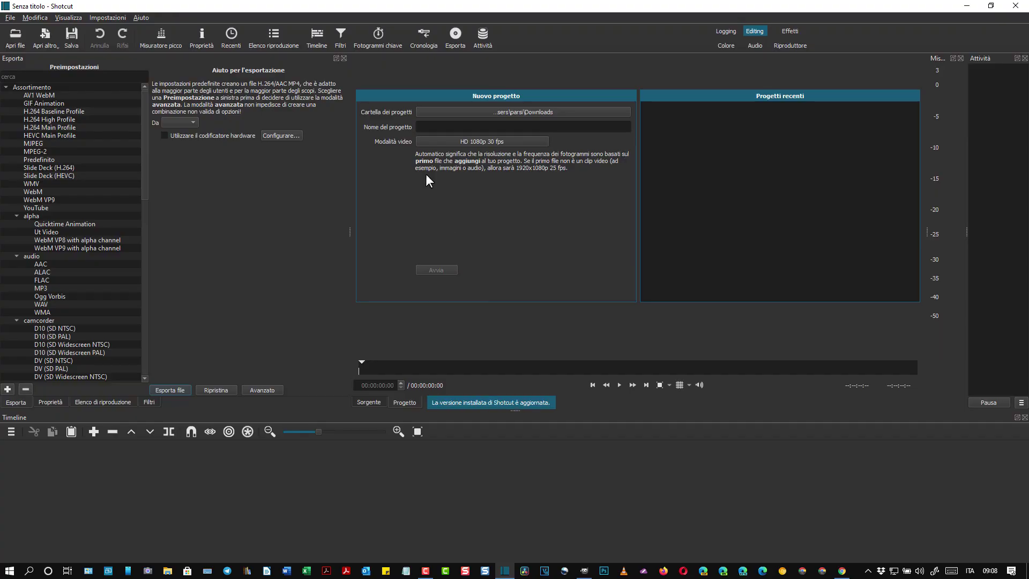
# Show the Playlist panel and add animazione.gif from Downloads to it.
pyautogui.click(272, 42)
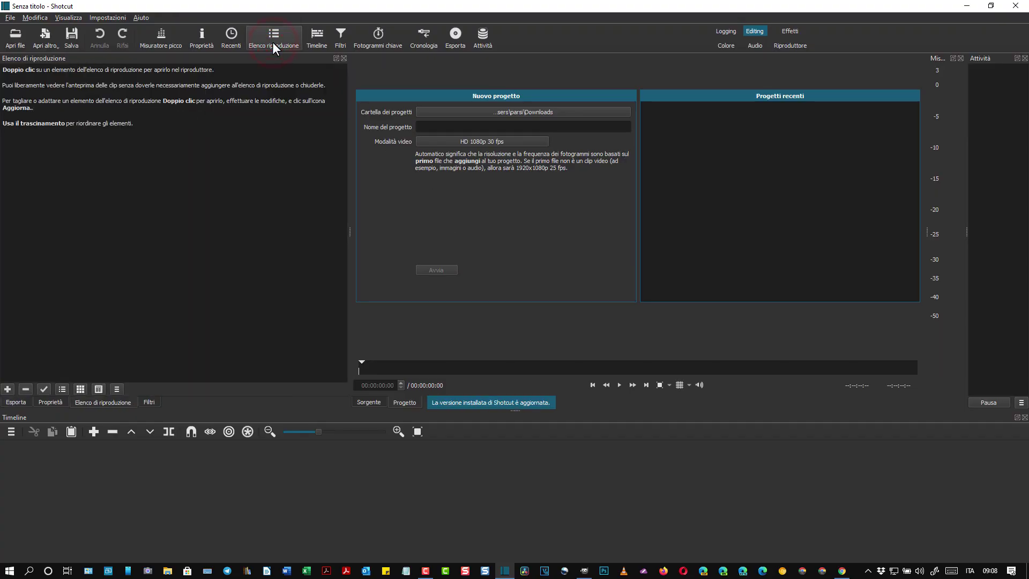
pyautogui.click(166, 573)
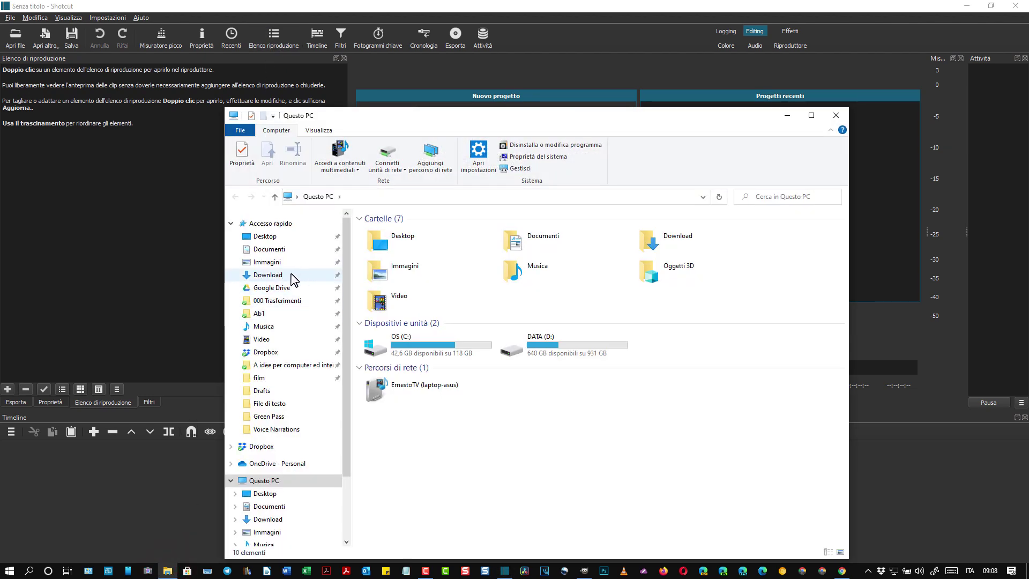
pyautogui.click(284, 276)
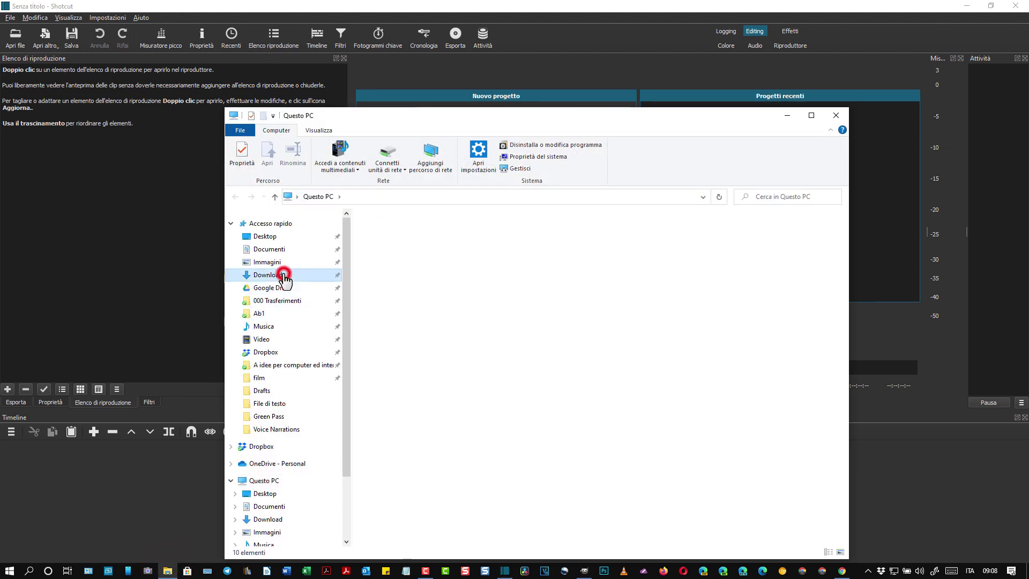
pyautogui.click(377, 241)
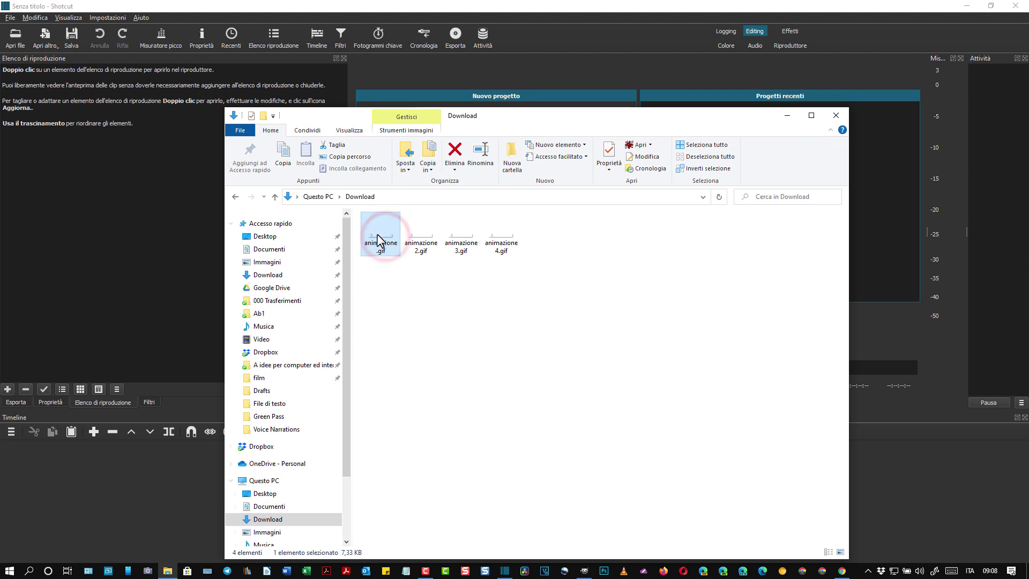
pyautogui.moveTo(378, 239); pyautogui.dragTo(82, 198)
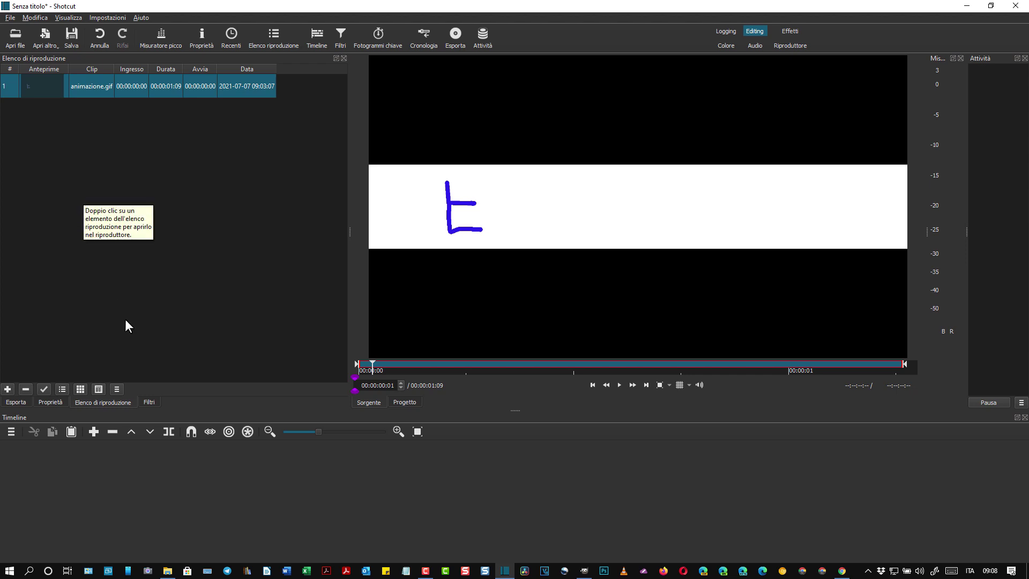
# Add Video\girls\video.mp4 to the playlist and place it on the V1 track.
pyautogui.click(168, 571)
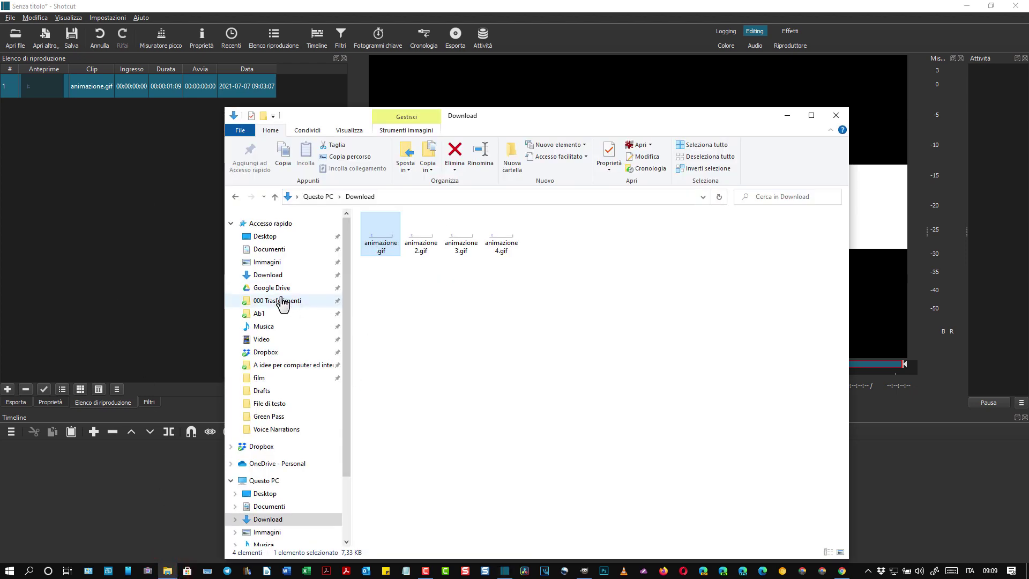
pyautogui.click(263, 339)
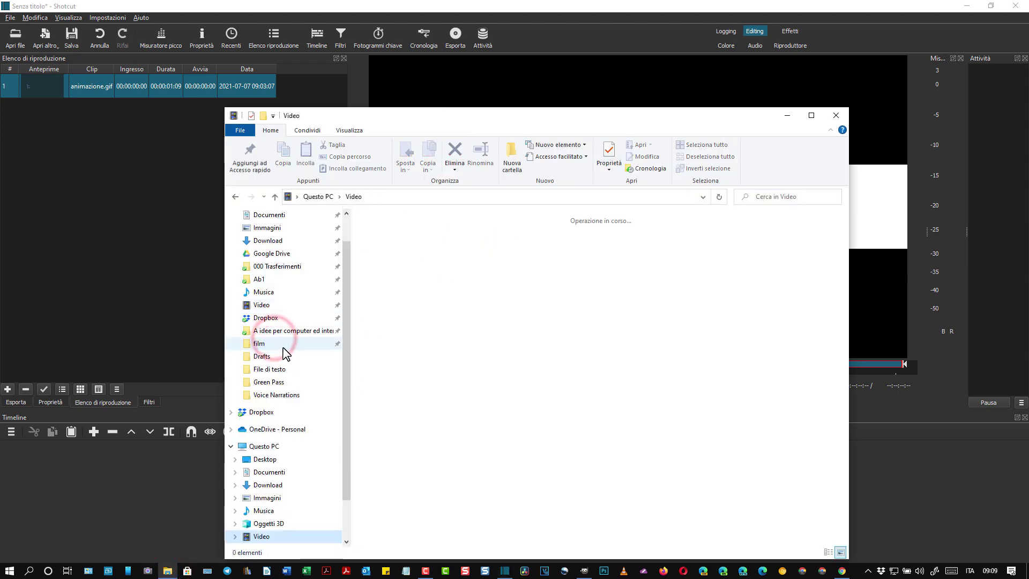
pyautogui.doubleClick(449, 434)
pyautogui.moveTo(632, 327); pyautogui.dragTo(60, 202)
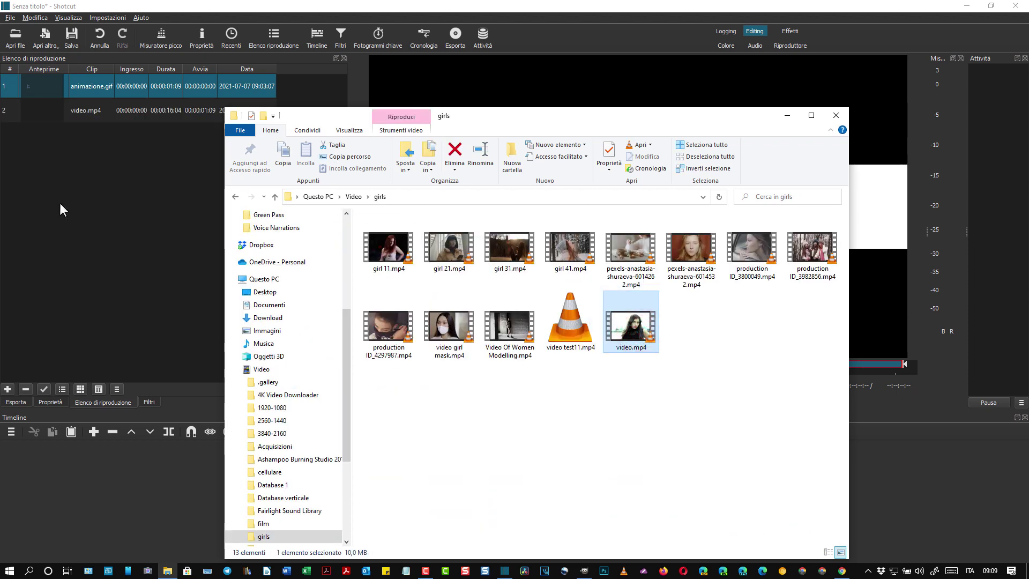
pyautogui.click(798, 115)
pyautogui.moveTo(47, 114); pyautogui.dragTo(160, 491)
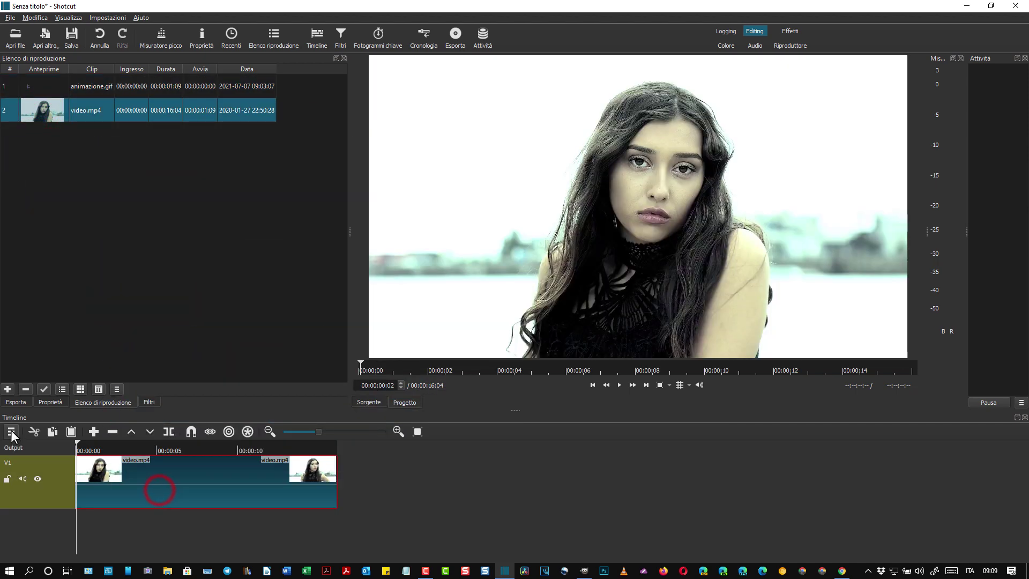
# Add a V2 track, place animazione.gif on it over video.mp4, and preview the overlay.
pyautogui.click(11, 432)
pyautogui.moveTo(40, 438)
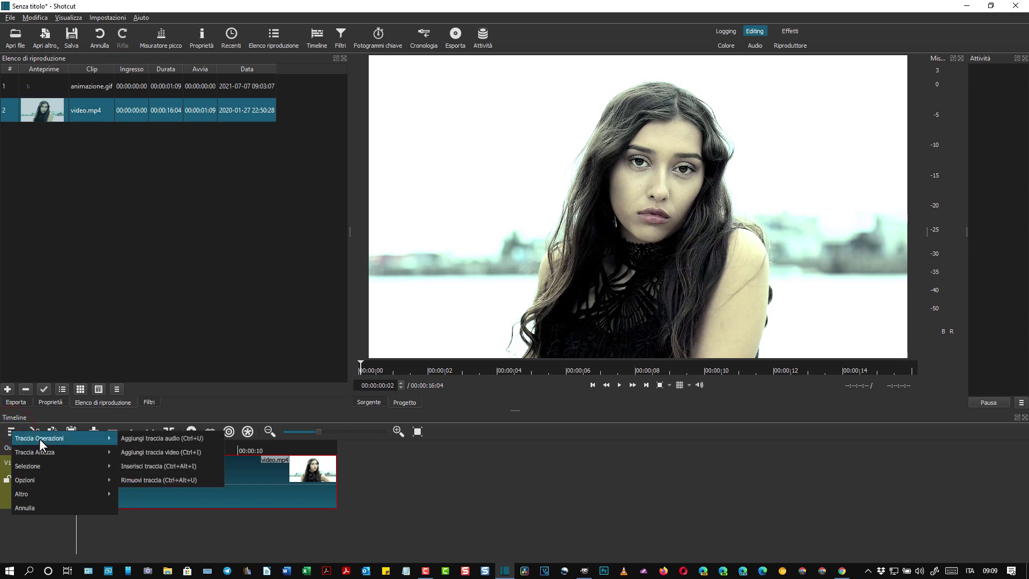
pyautogui.click(164, 452)
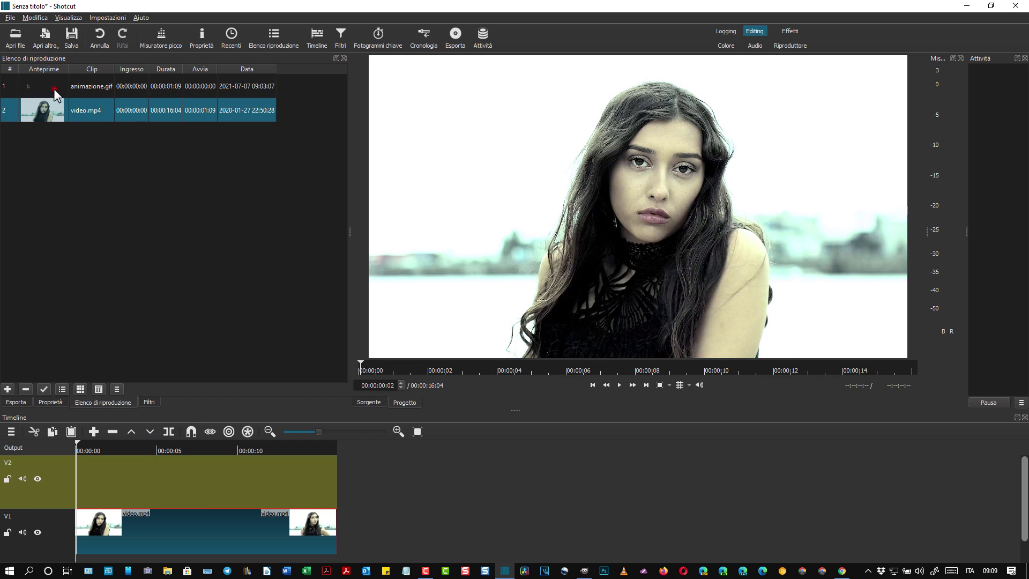
pyautogui.moveTo(53, 87)
pyautogui.mouseDown()
pyautogui.moveTo(155, 416)
pyautogui.moveTo(157, 478)
pyautogui.moveTo(83, 481)
pyautogui.mouseUp()
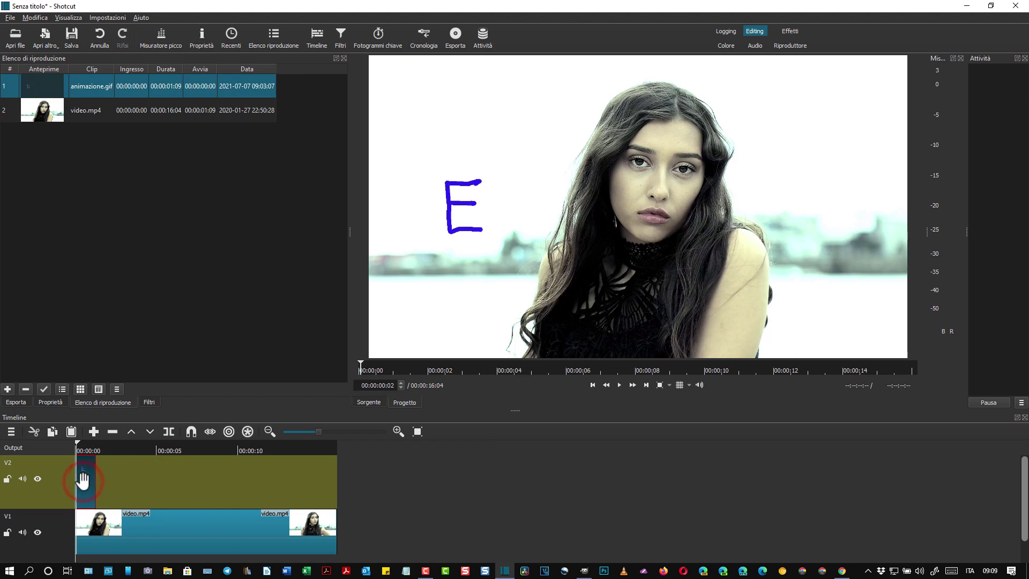
pyautogui.click(620, 384)
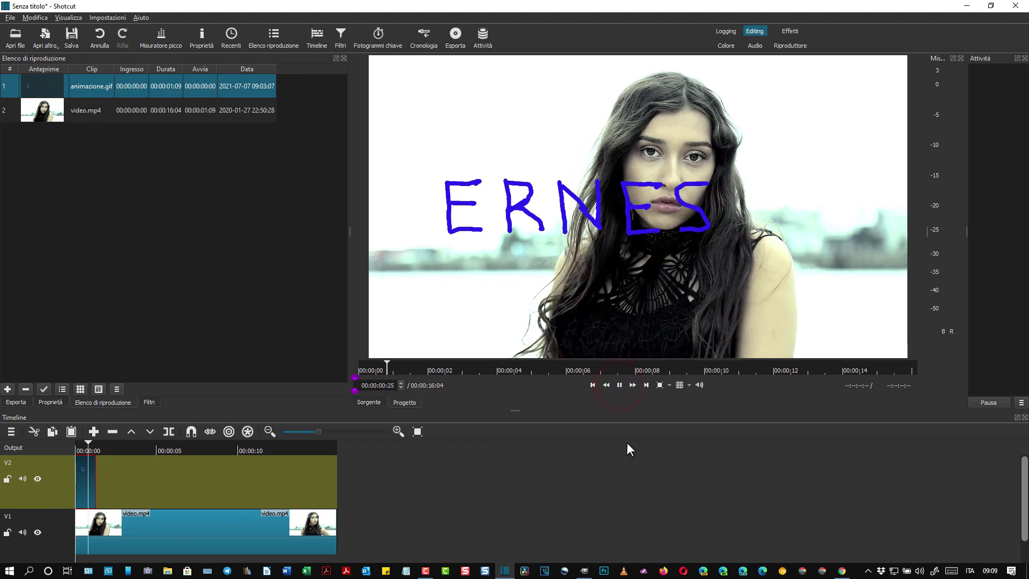
pyautogui.click(620, 385)
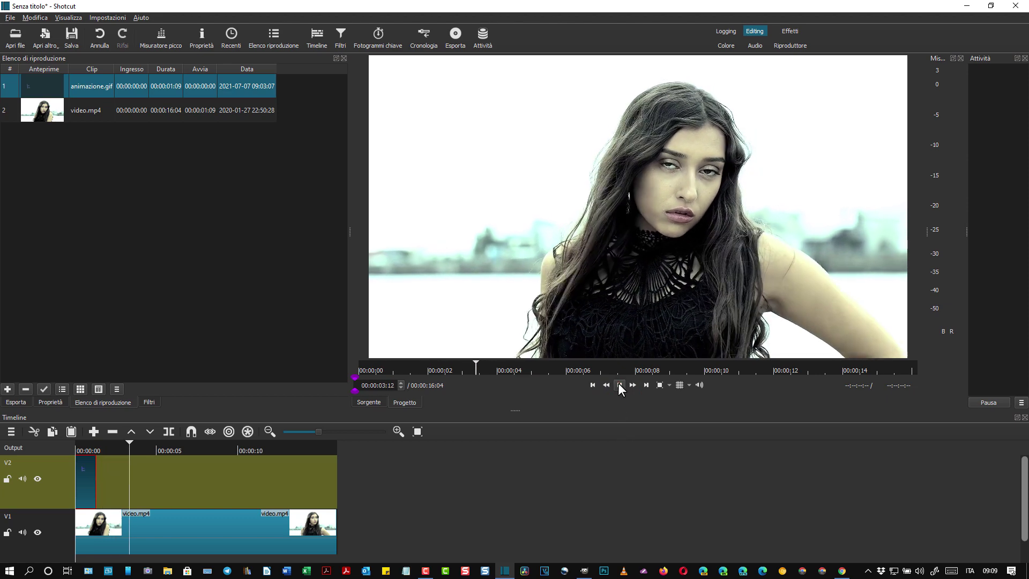
pyautogui.click(50, 402)
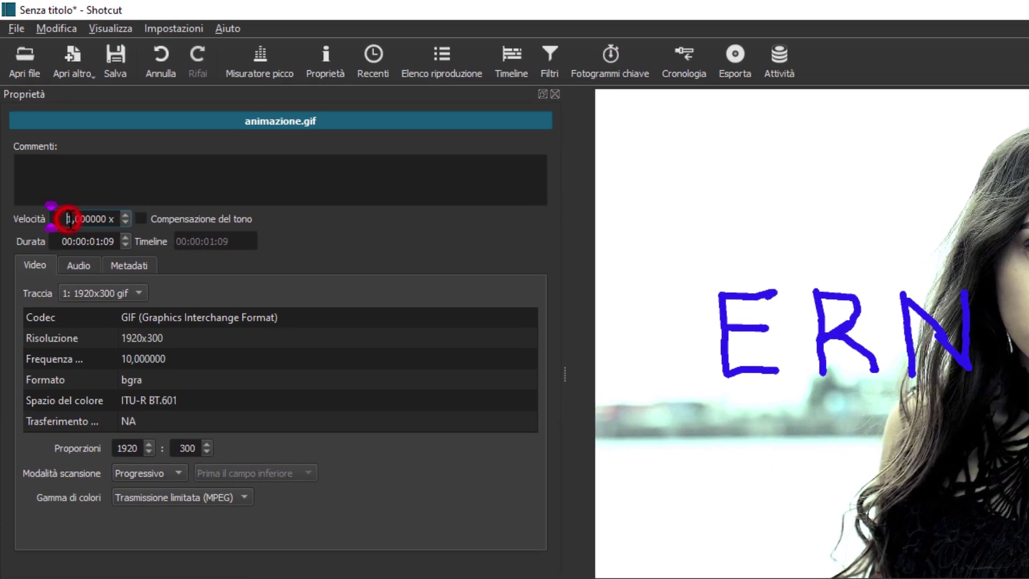
# Slow the GIF clip to 0.2x speed, preview it, then reduce it to 0.1x.
pyautogui.moveTo(67, 218); pyautogui.dragTo(82, 220)
pyautogui.write('0,2')
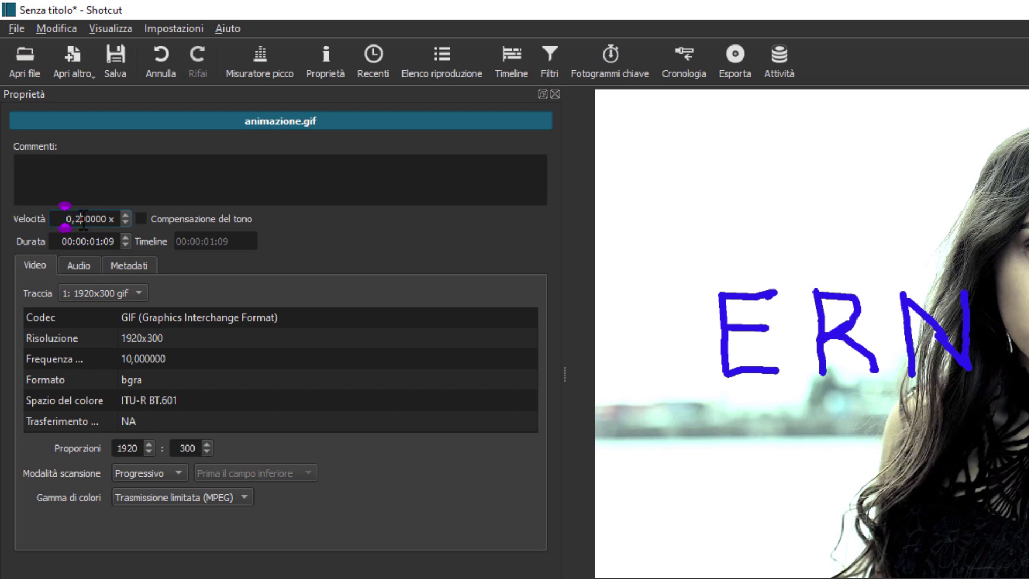
pyautogui.press('Return')
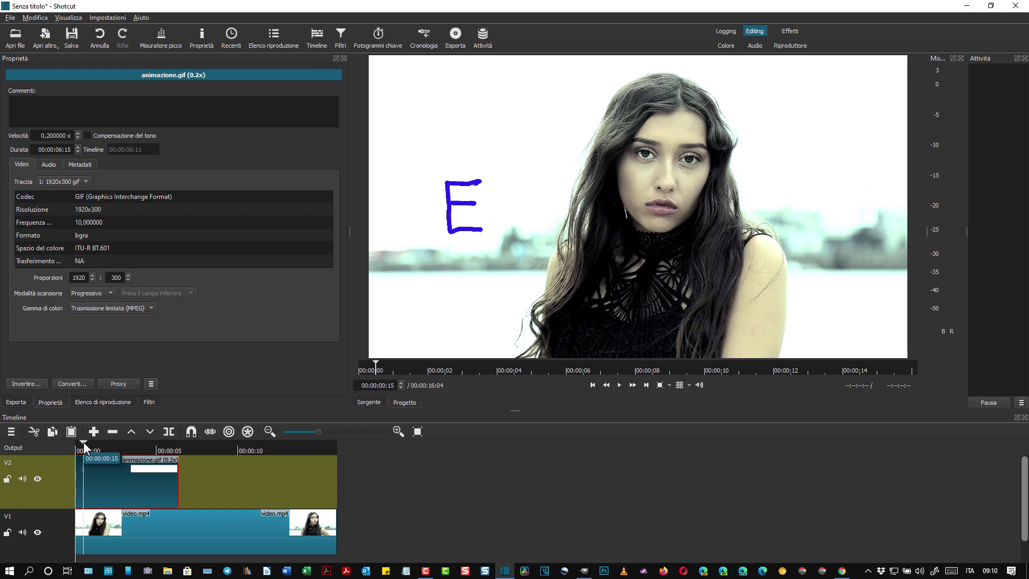
pyautogui.click(78, 444)
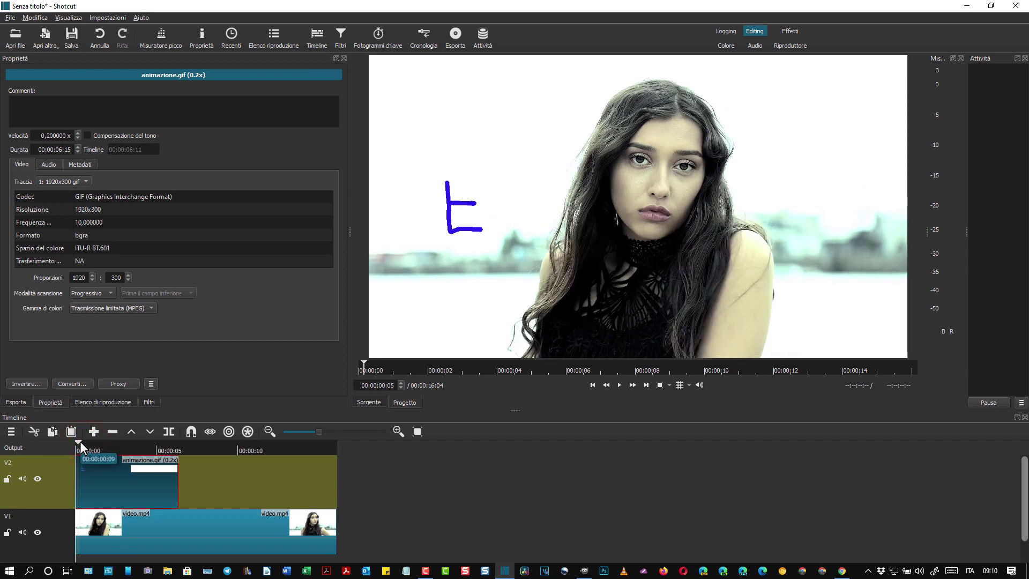
pyautogui.click(76, 444)
pyautogui.click(620, 385)
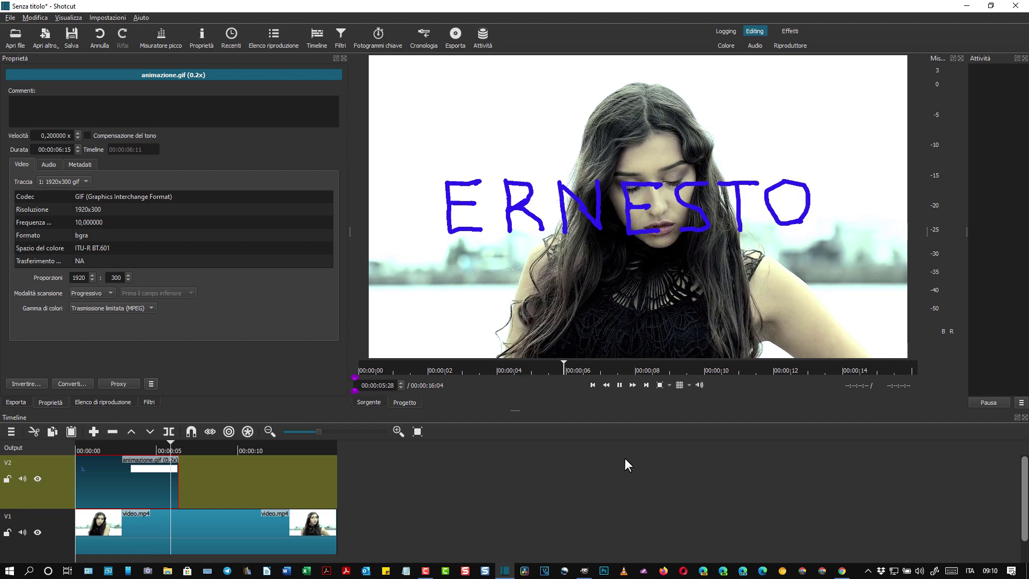
pyautogui.click(620, 385)
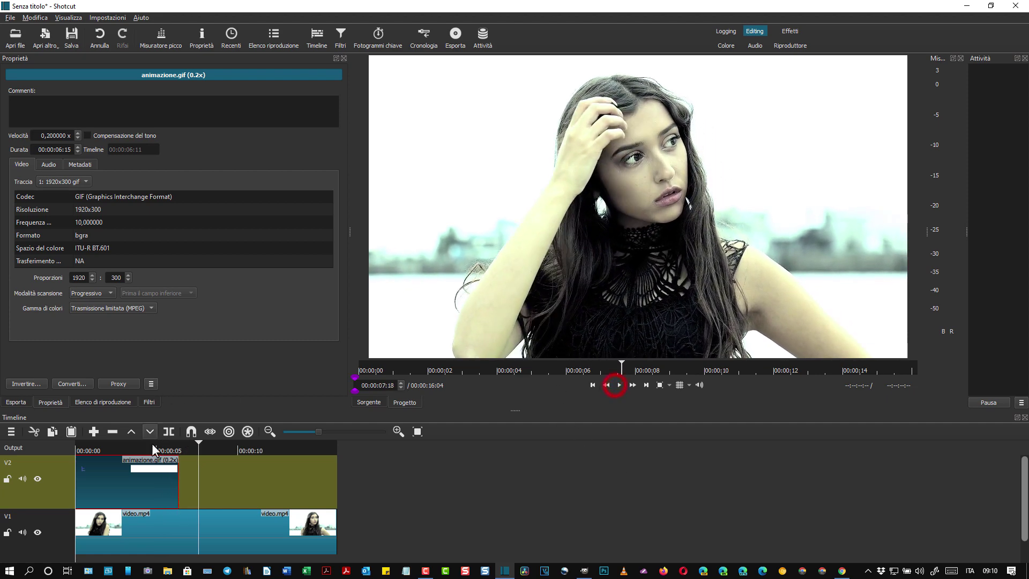
pyautogui.click(139, 481)
pyautogui.write('0,100000')
pyautogui.press('Return')
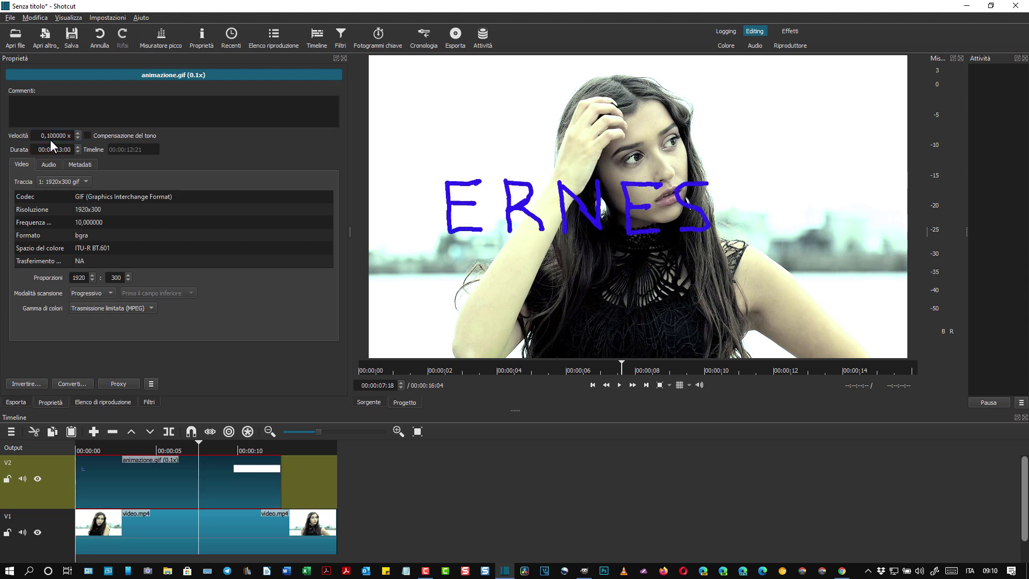
pyautogui.moveTo(199, 443); pyautogui.dragTo(76, 446)
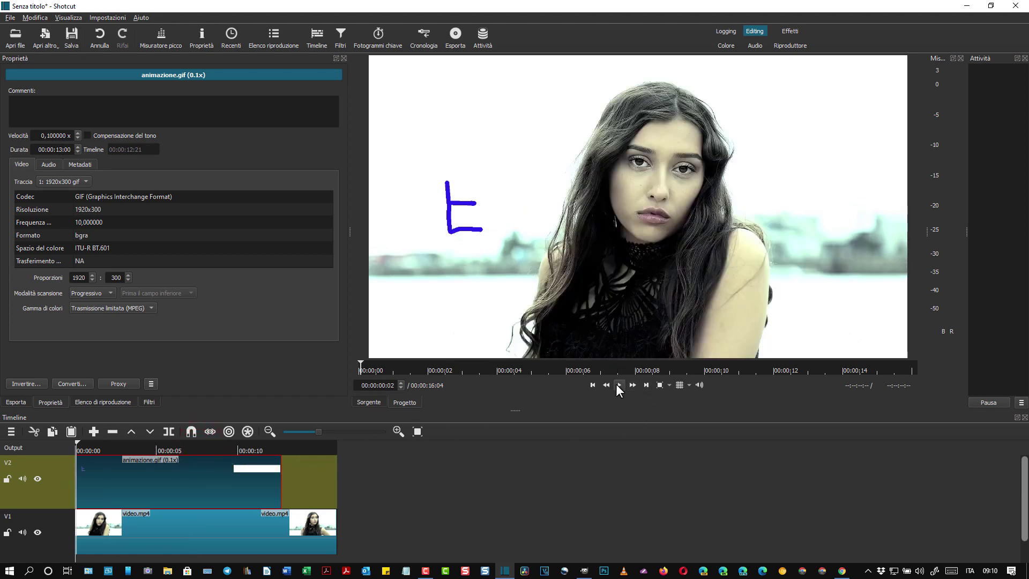
pyautogui.click(619, 385)
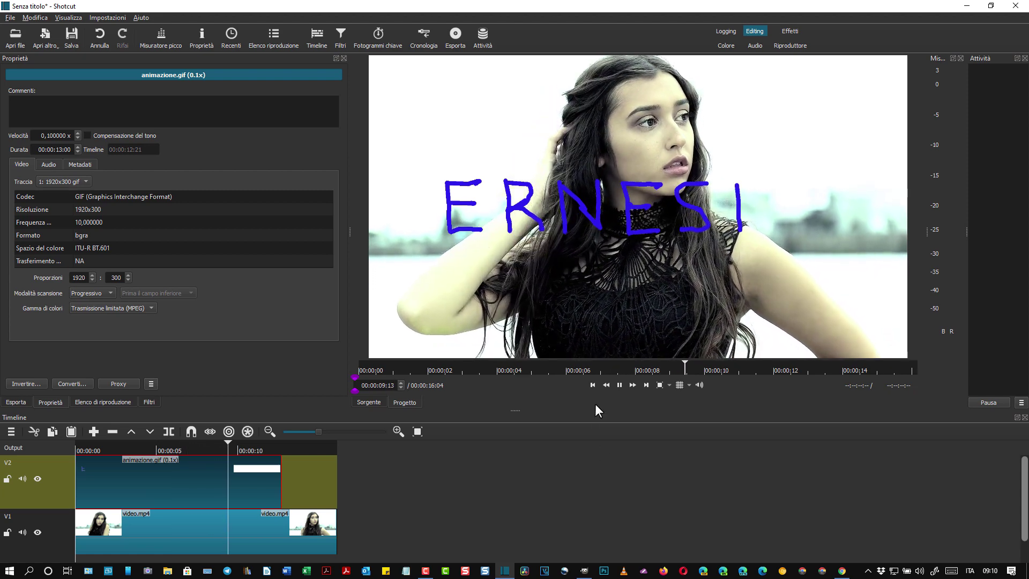
pyautogui.click(620, 385)
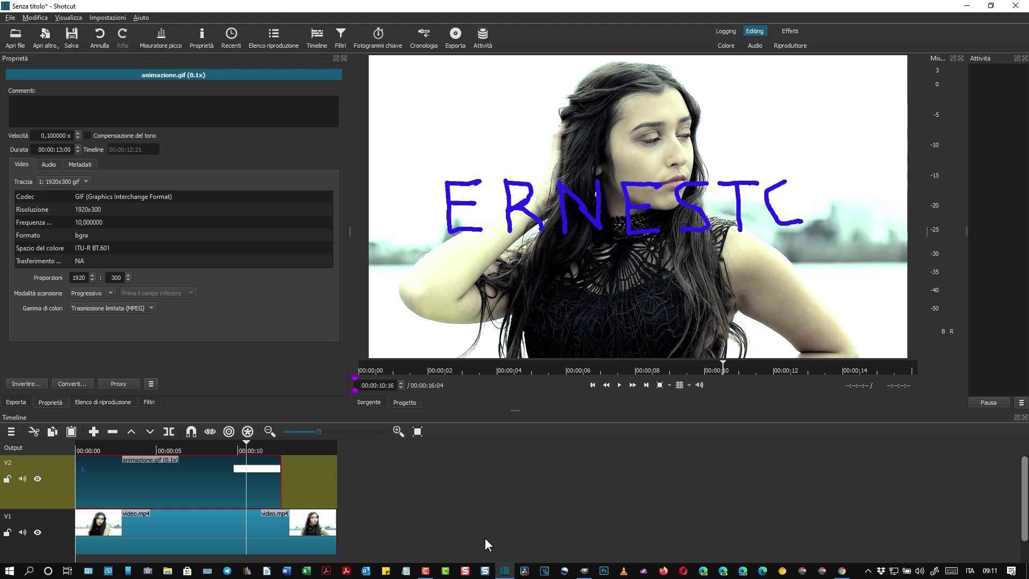
# Add a Dimensione, Posizione & Rotazione video filter to the GIF clip.
pyautogui.click(340, 37)
pyautogui.click(12, 161)
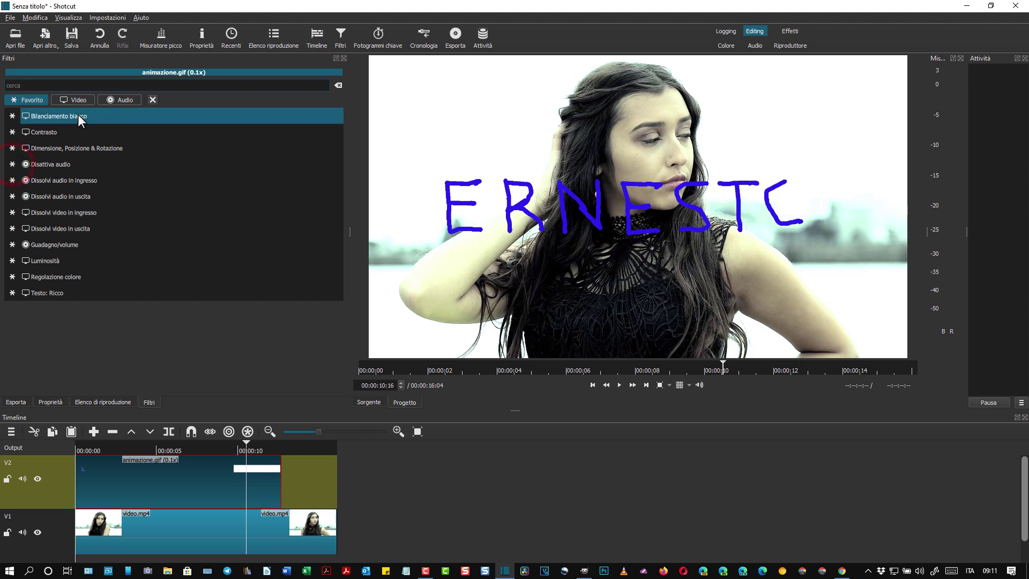
pyautogui.click(81, 100)
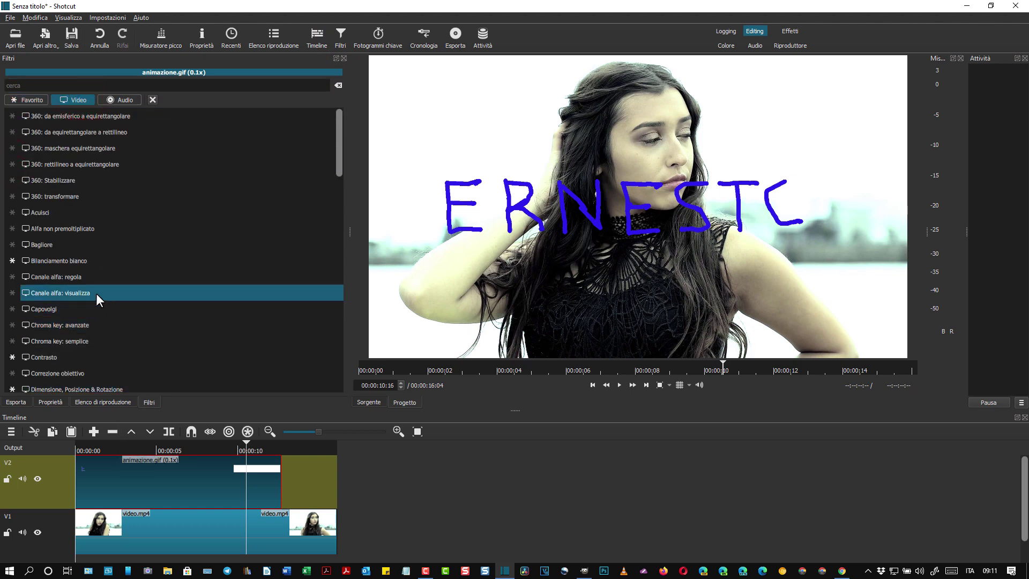
pyautogui.scroll(-2, 74, 330)
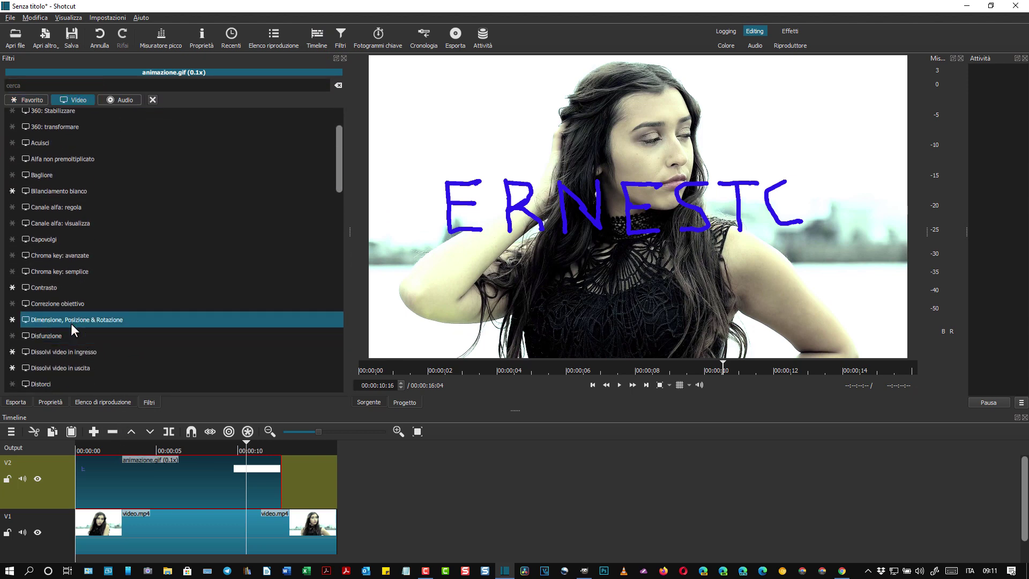
pyautogui.click(71, 322)
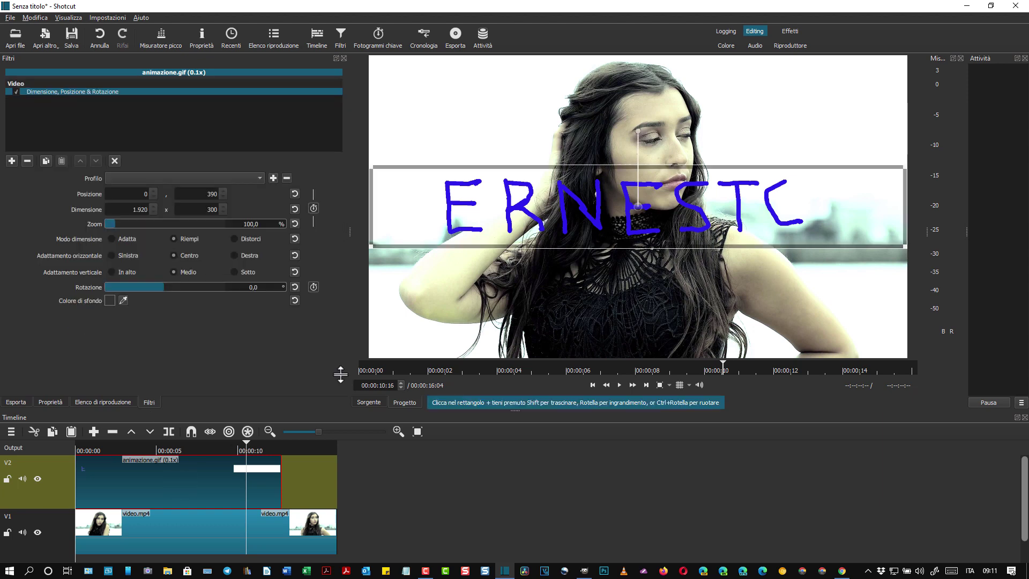
# Shrink the ERNESTO overlay to 868×136 and move it to the top-right at 1017,33.
pyautogui.moveTo(637, 206); pyautogui.dragTo(635, 323)
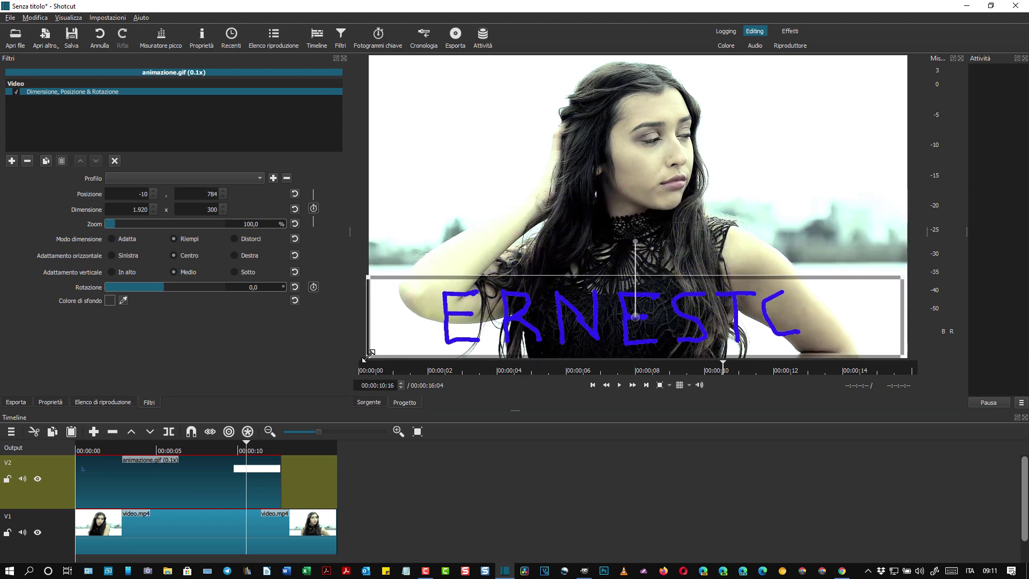
pyautogui.moveTo(370, 355); pyautogui.dragTo(434, 337)
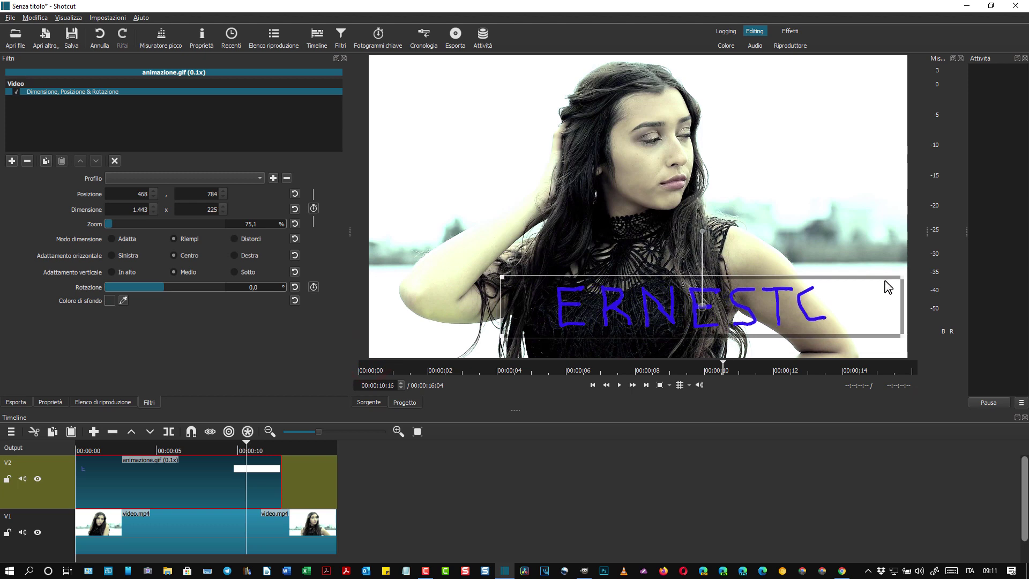
pyautogui.moveTo(905, 278); pyautogui.dragTo(779, 297)
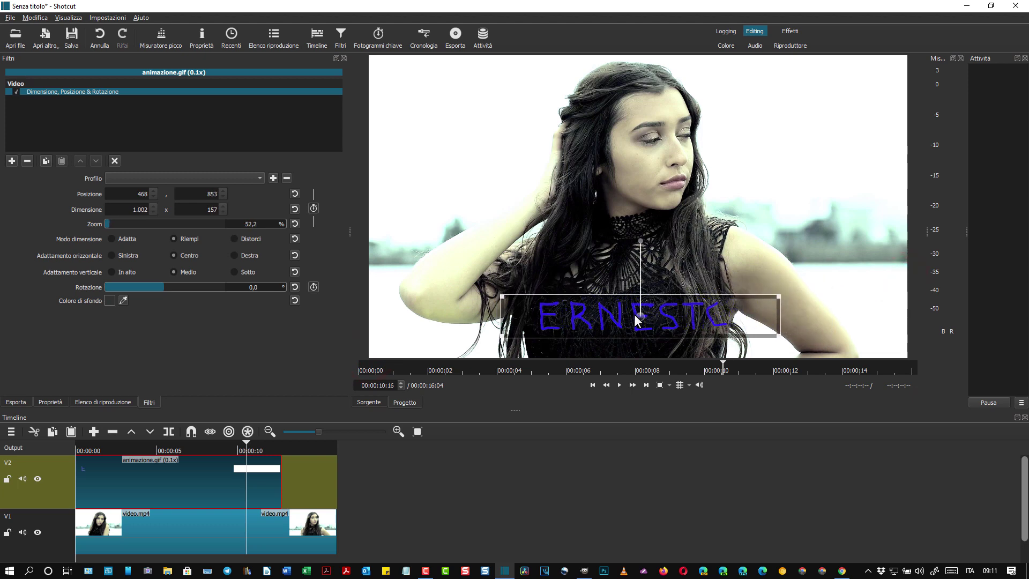
pyautogui.moveTo(635, 314)
pyautogui.mouseDown()
pyautogui.moveTo(784, 67)
pyautogui.moveTo(777, 46)
pyautogui.mouseUp()
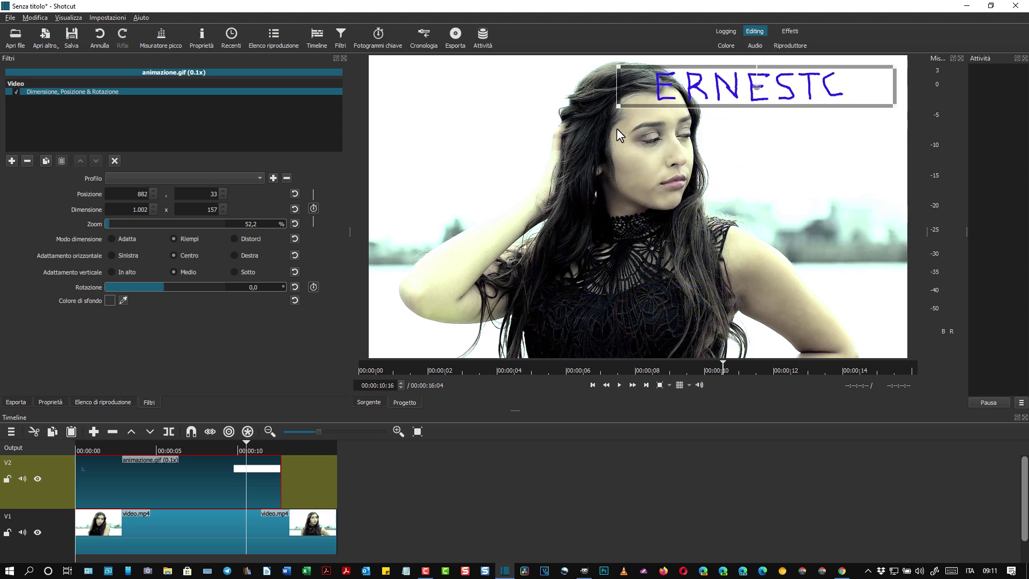
pyautogui.moveTo(615, 105); pyautogui.dragTo(716, 99)
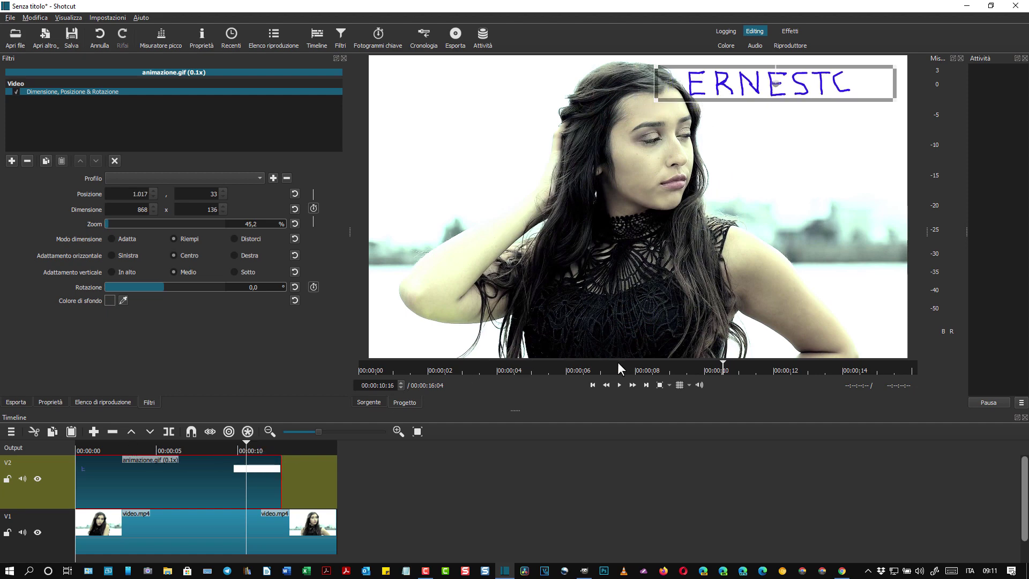
# Replay the project from the start to check the repositioned overlay.
pyautogui.click(592, 385)
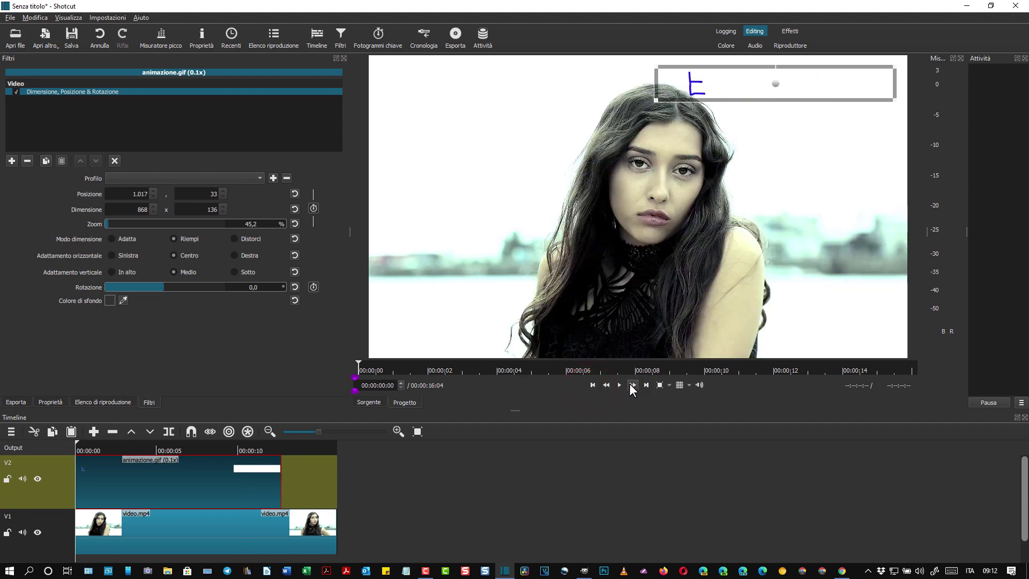
pyautogui.click(621, 384)
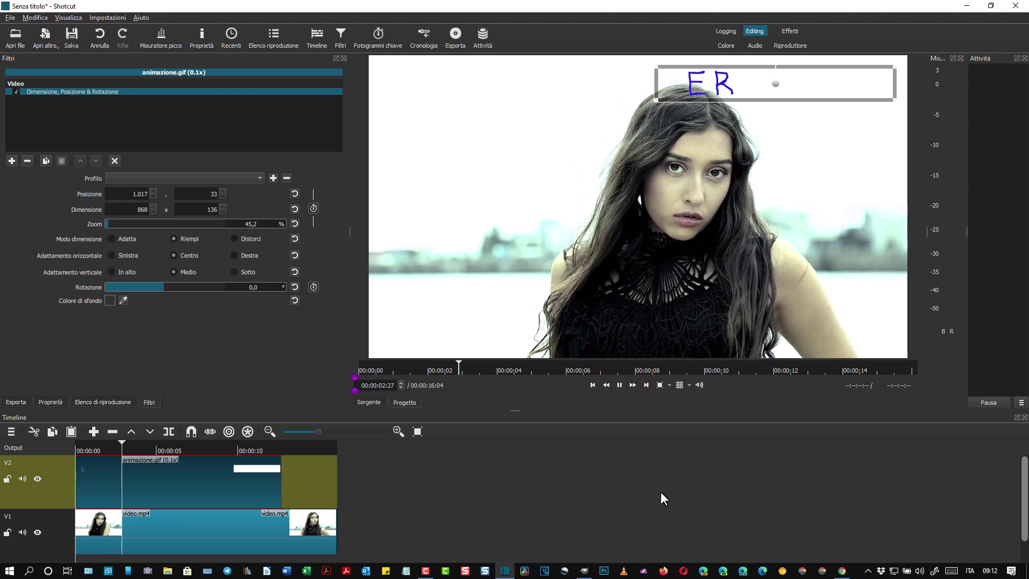
pyautogui.click(619, 384)
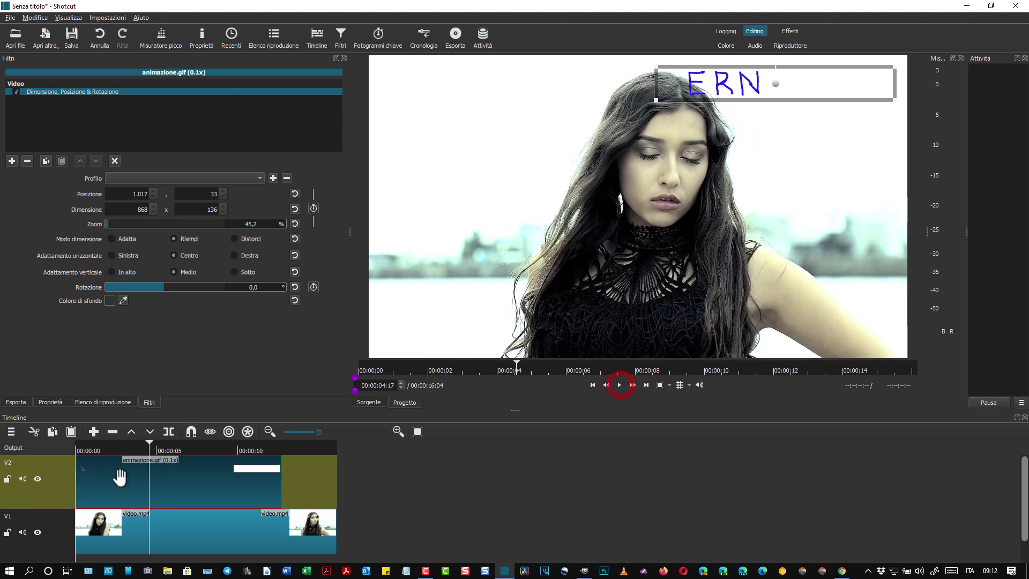
# Deselect all clips via Selezione > Non selezionare niente and replay the guide-free preview.
pyautogui.click(11, 432)
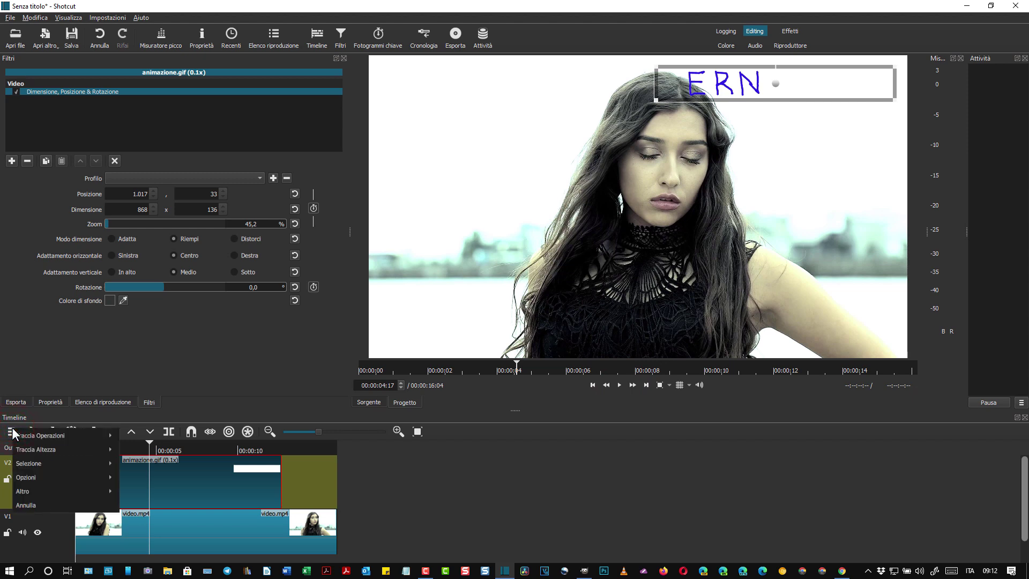
pyautogui.moveTo(29, 463)
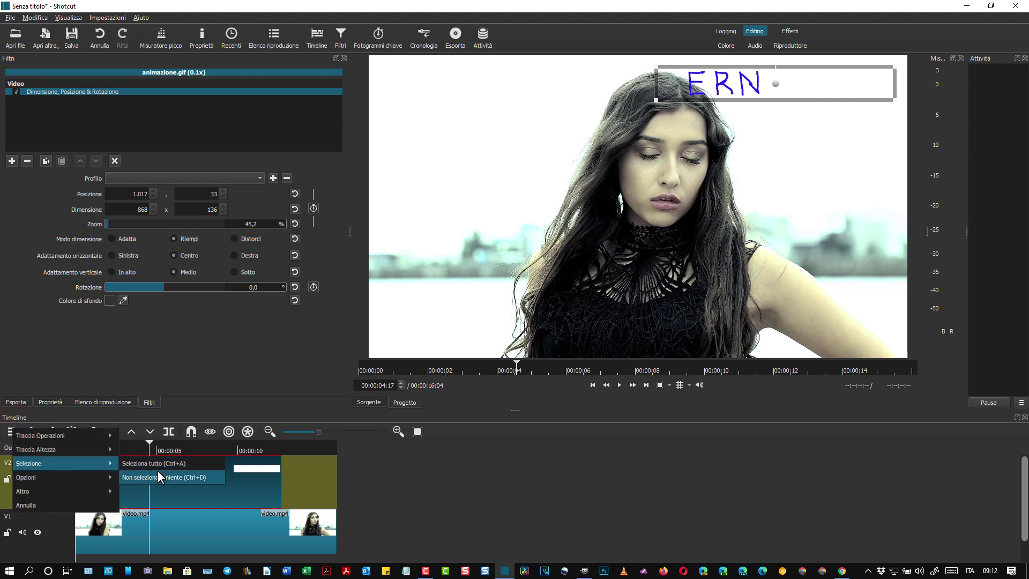
pyautogui.click(156, 475)
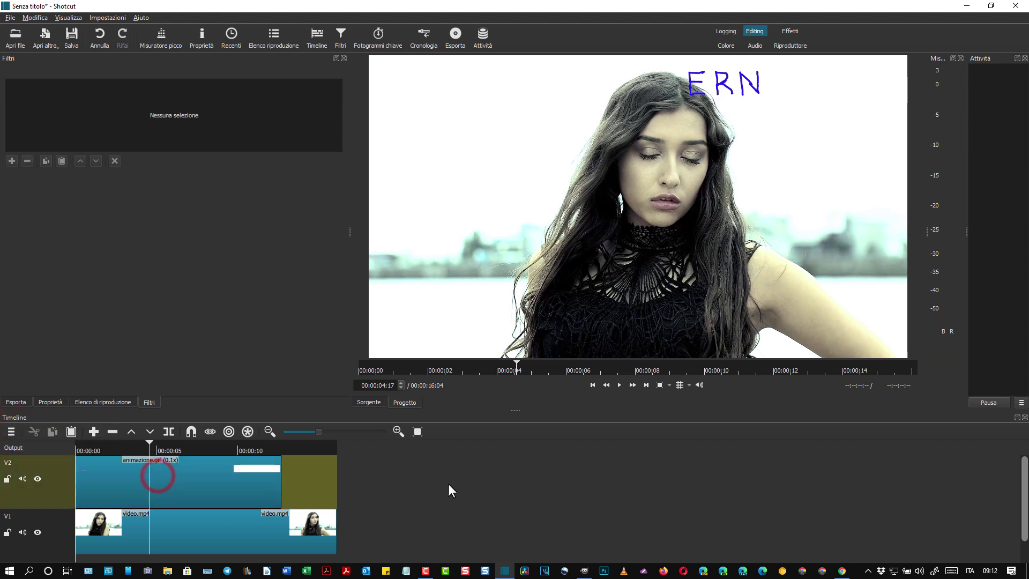
pyautogui.click(619, 385)
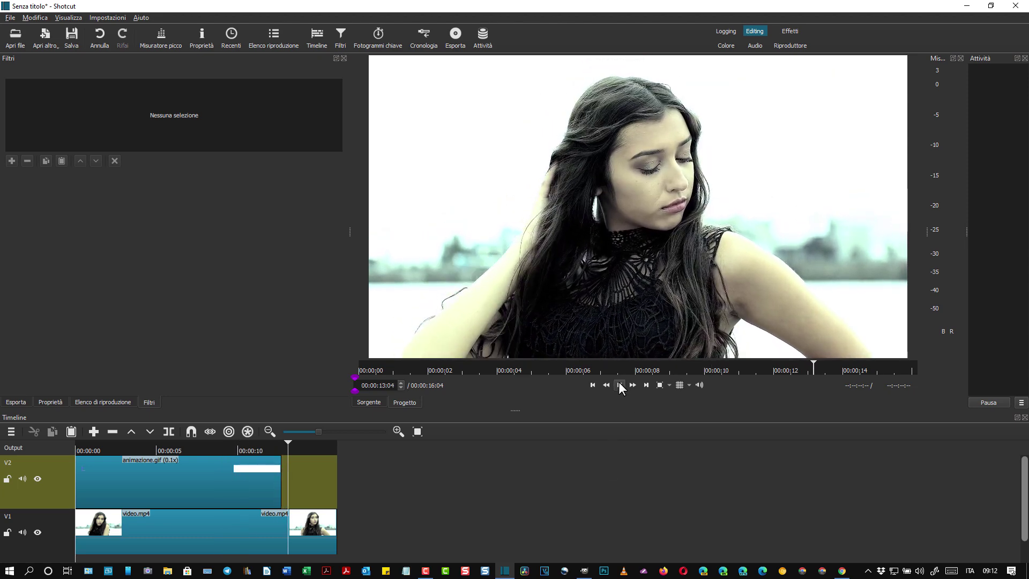
pyautogui.click(619, 385)
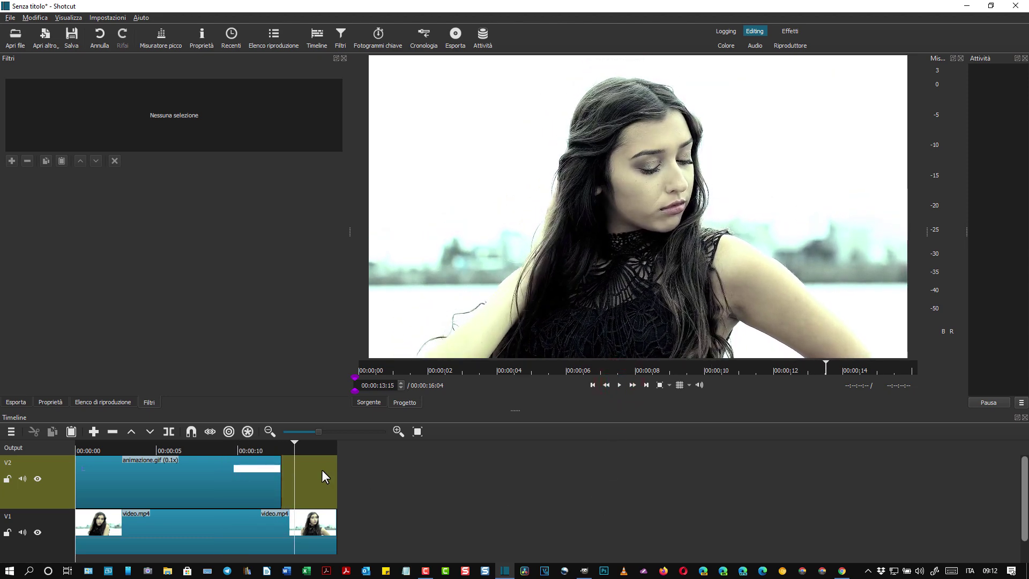
pyautogui.moveTo(296, 442); pyautogui.dragTo(182, 445)
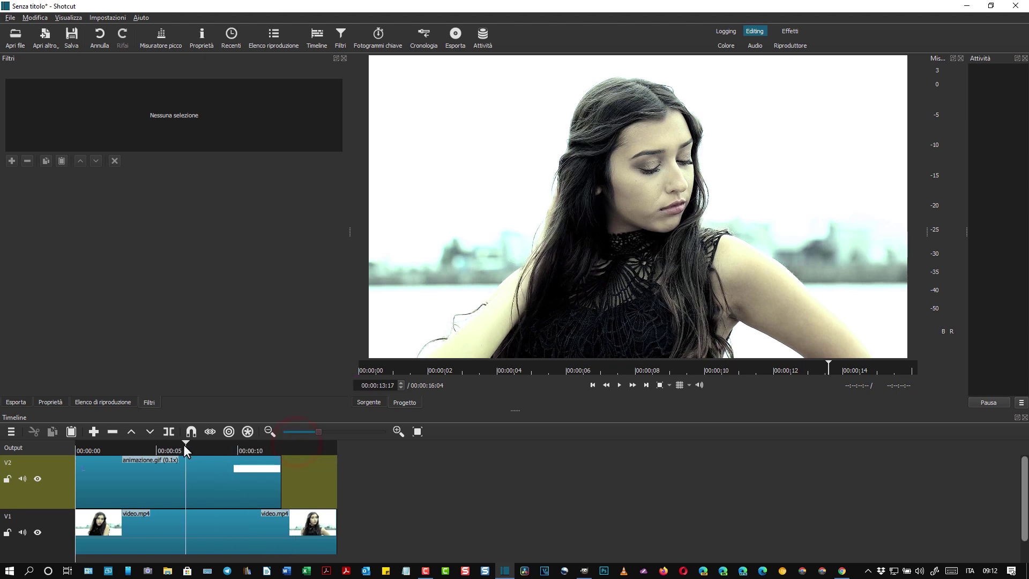